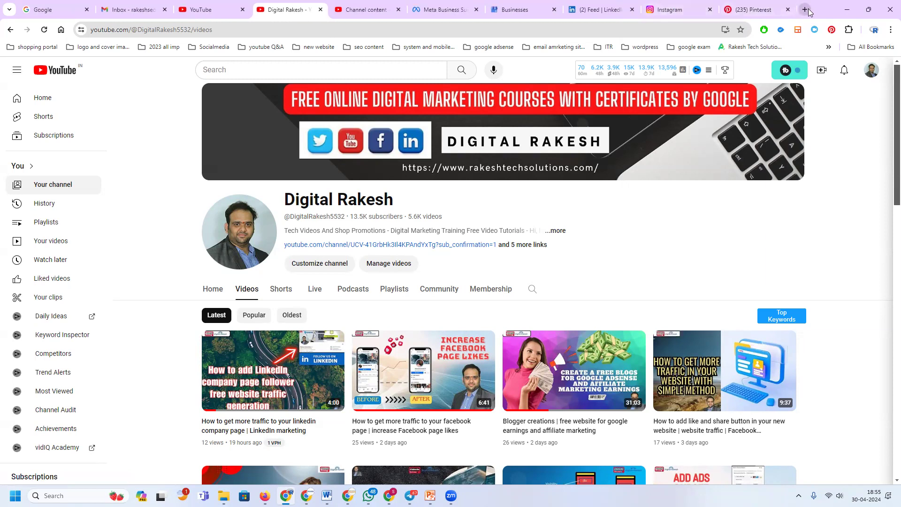
# - Open the channel's own Facebook page in a new browser tab
pyautogui.click(804, 10)
pyautogui.write('facebook.com')
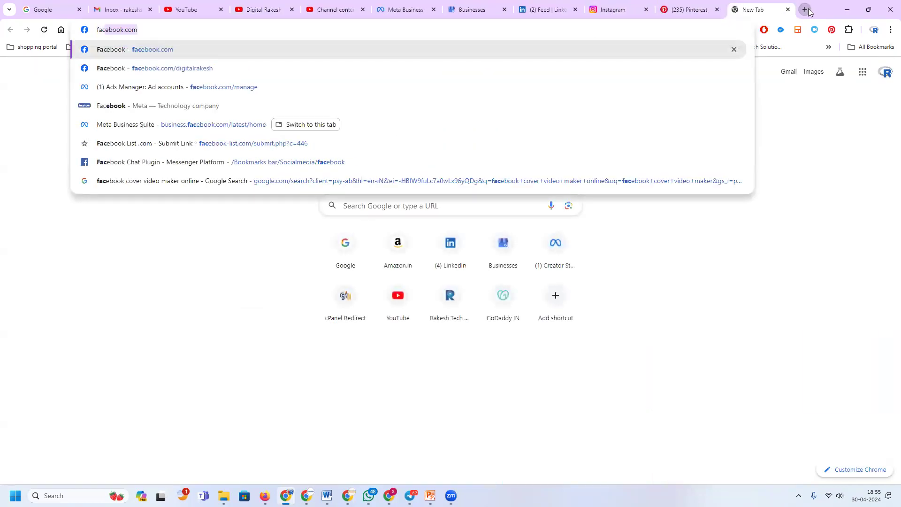
pyautogui.press('Down')
pyautogui.press('Return')
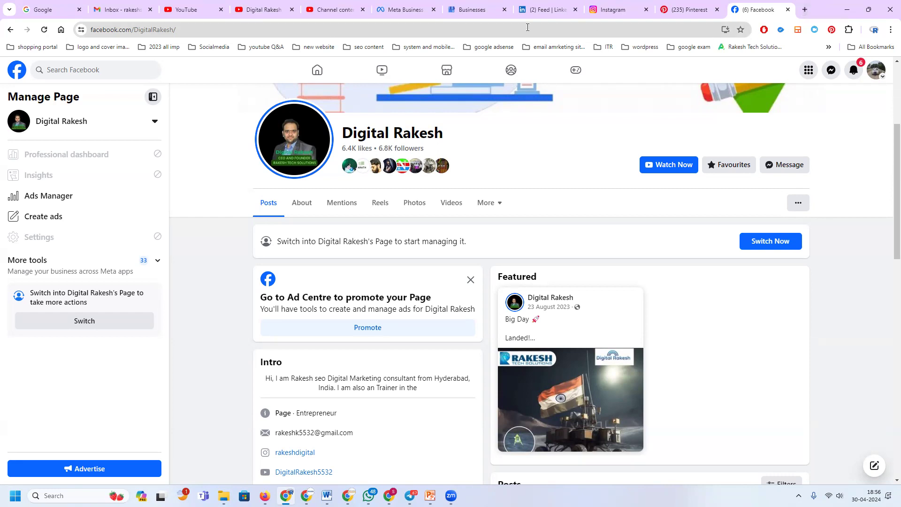
# - Review the page's monetisation status and the in-stream ads follower requirement in Meta Business Suite
pyautogui.click(386, 3)
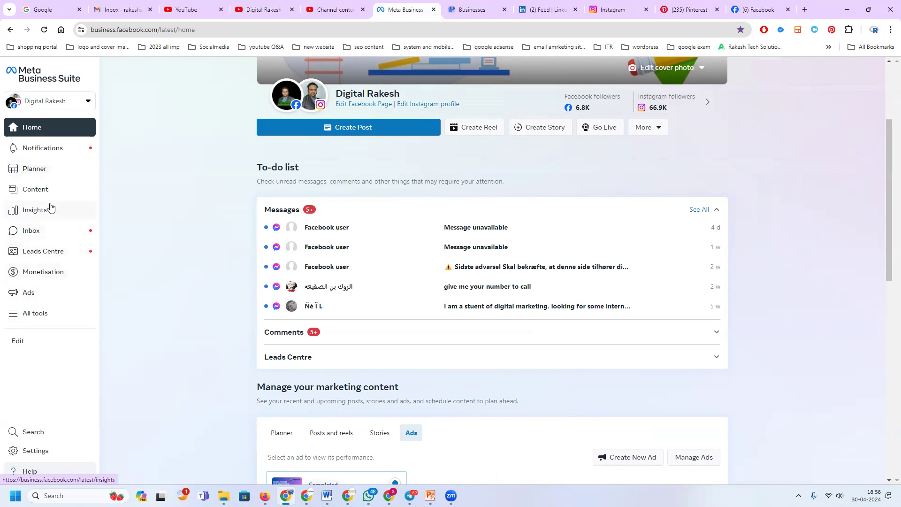
pyautogui.click(45, 317)
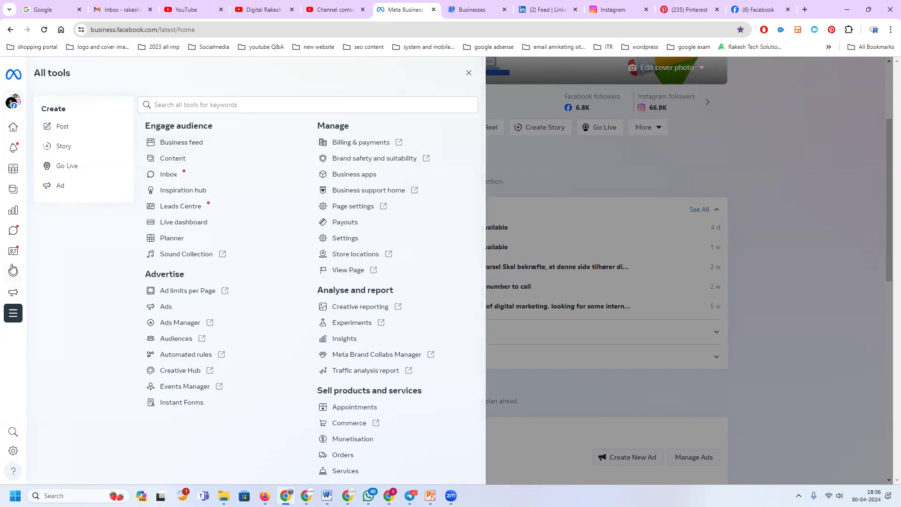
pyautogui.click(12, 271)
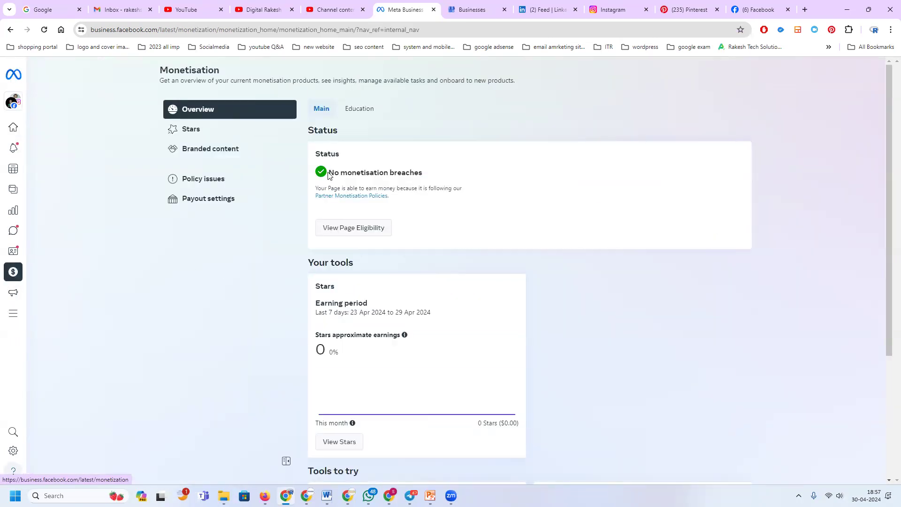
pyautogui.moveTo(329, 172); pyautogui.dragTo(428, 177)
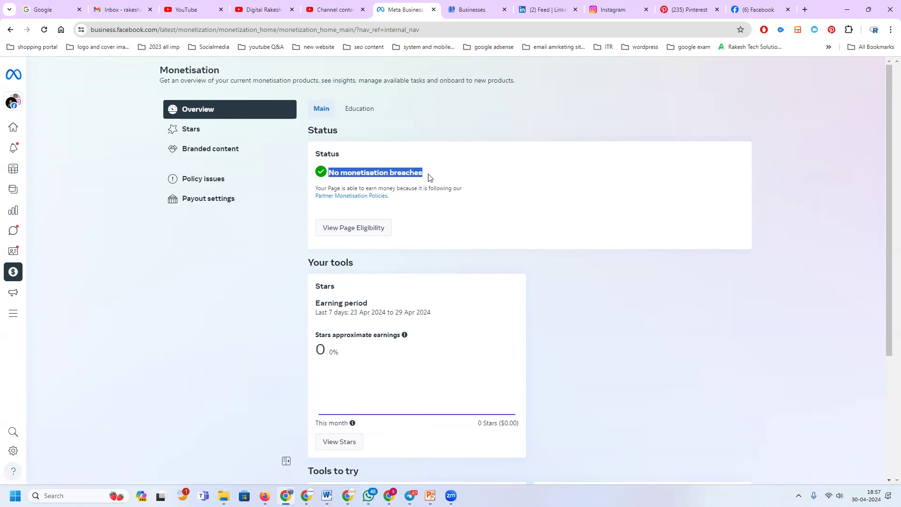
pyautogui.scroll(-4, 429, 177)
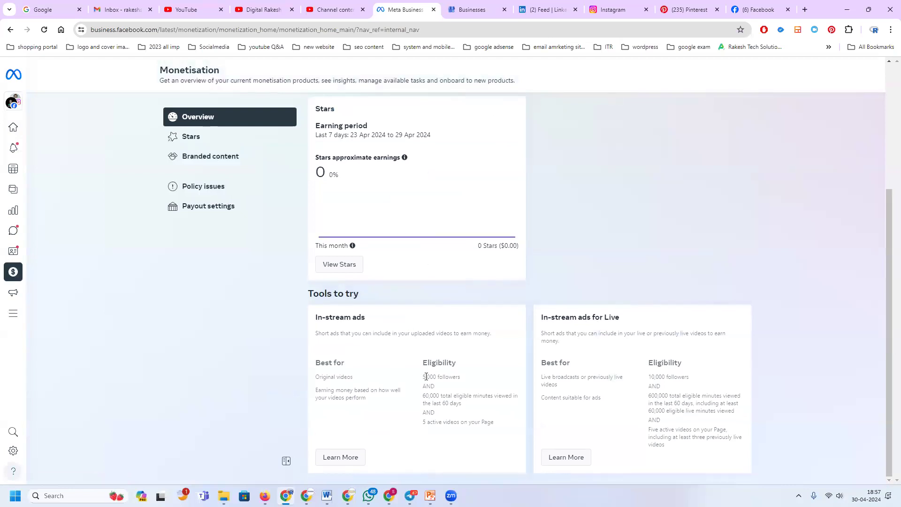
pyautogui.moveTo(422, 376); pyautogui.dragTo(472, 378)
# - View the payout account's transactions, filtered first by earnings and then by payouts
pyautogui.click(217, 207)
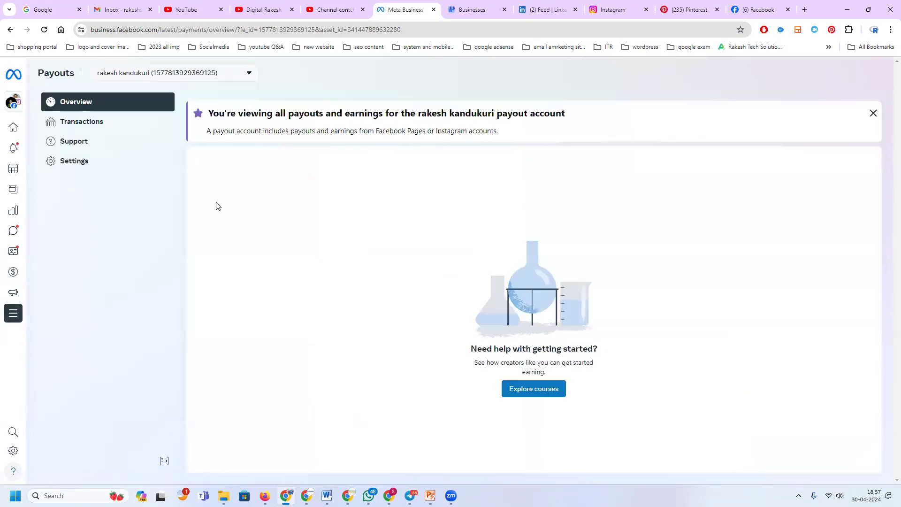
pyautogui.click(109, 127)
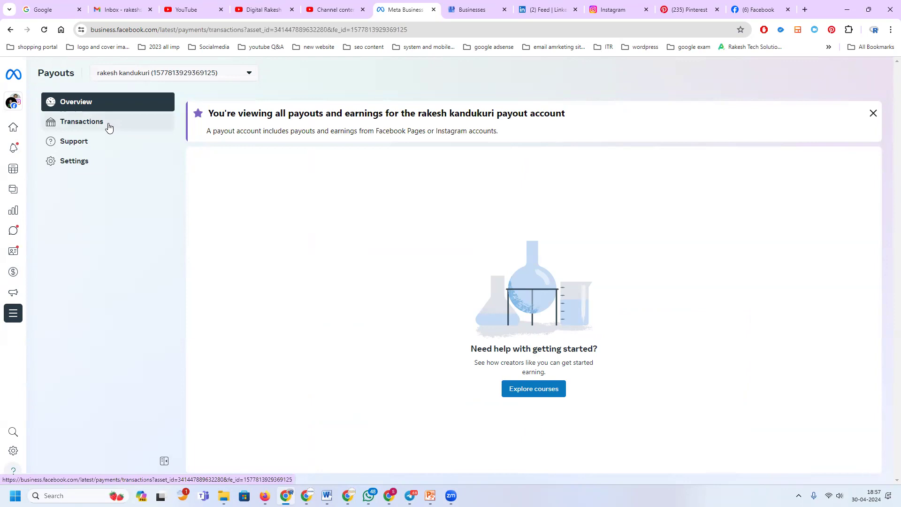
pyautogui.click(285, 237)
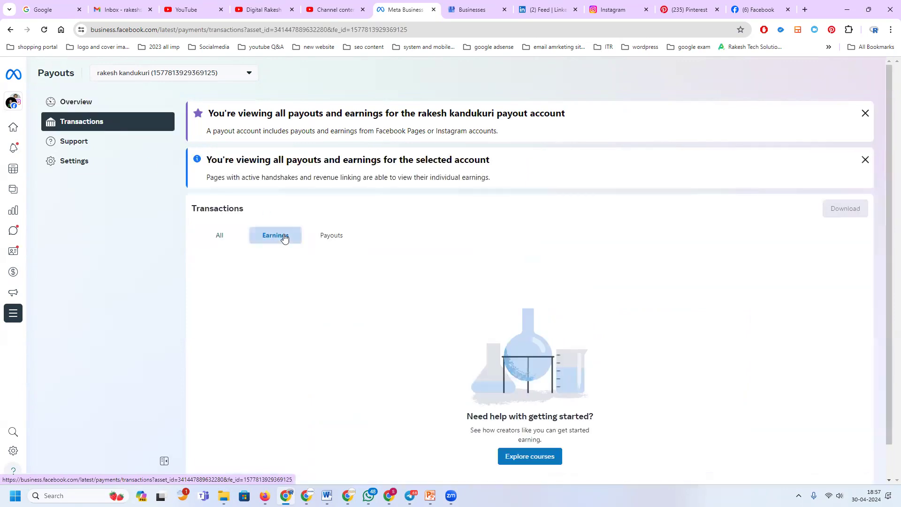
pyautogui.click(322, 235)
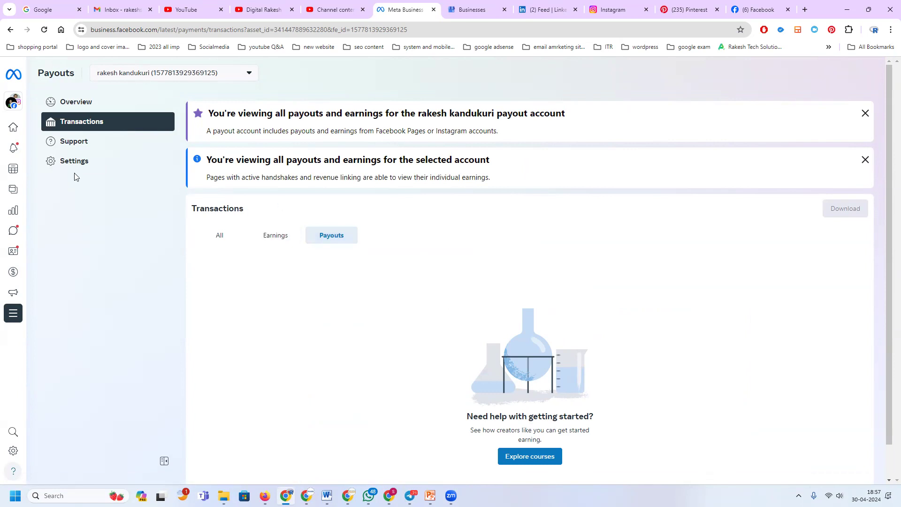
# - Return to the Business Suite home page and show the additional content creation options
pyautogui.click(14, 130)
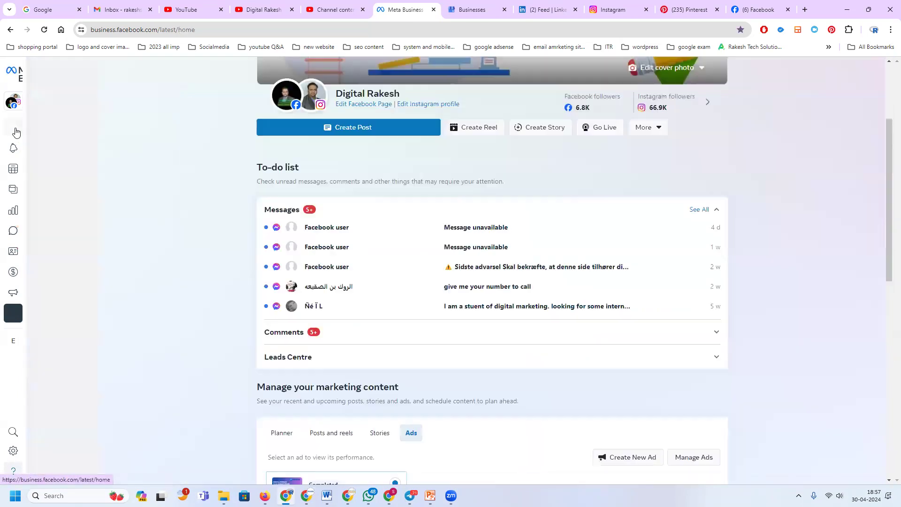
pyautogui.moveTo(16, 131)
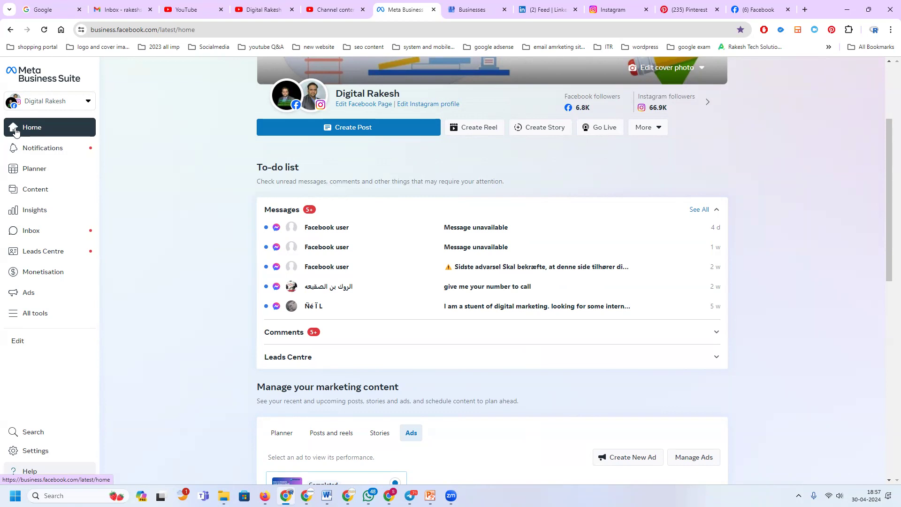
pyautogui.click(653, 131)
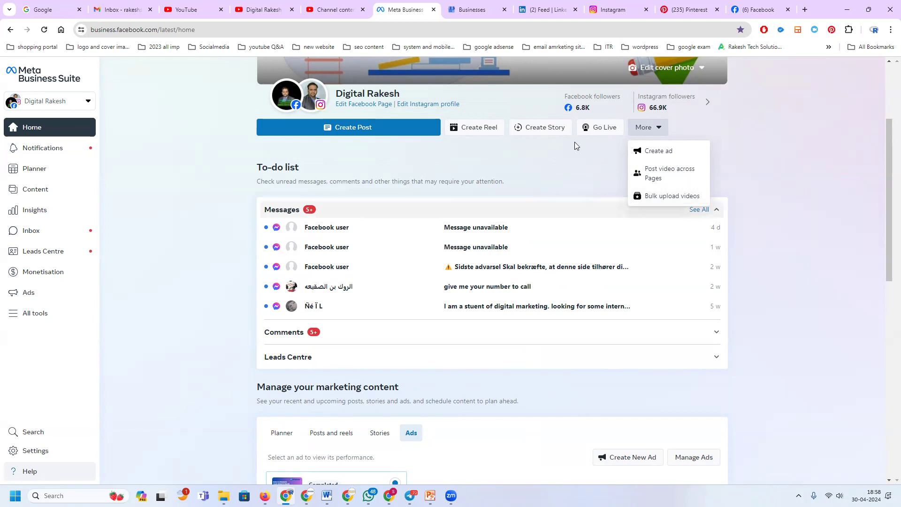
# - Switch to YouTube Studio and examine the title, description and options of the video about getting more Facebook page traffic
pyautogui.click(335, 9)
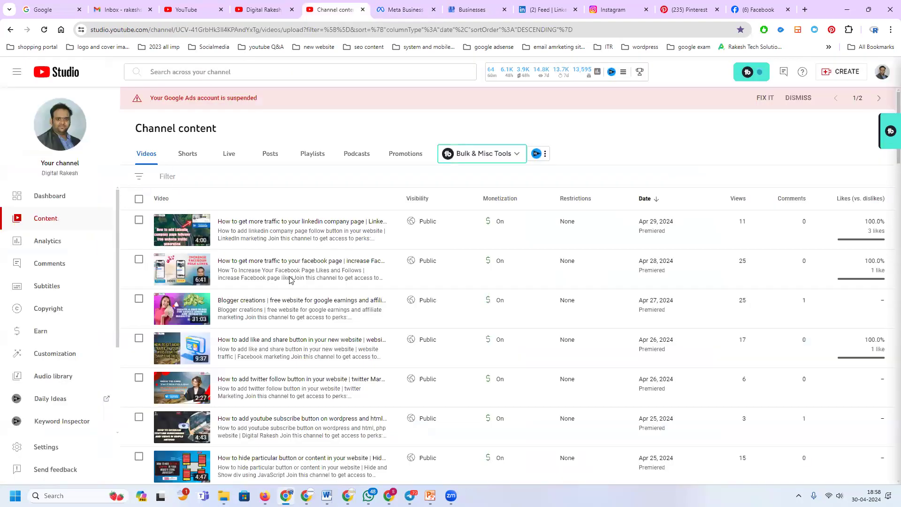
pyautogui.click(313, 278)
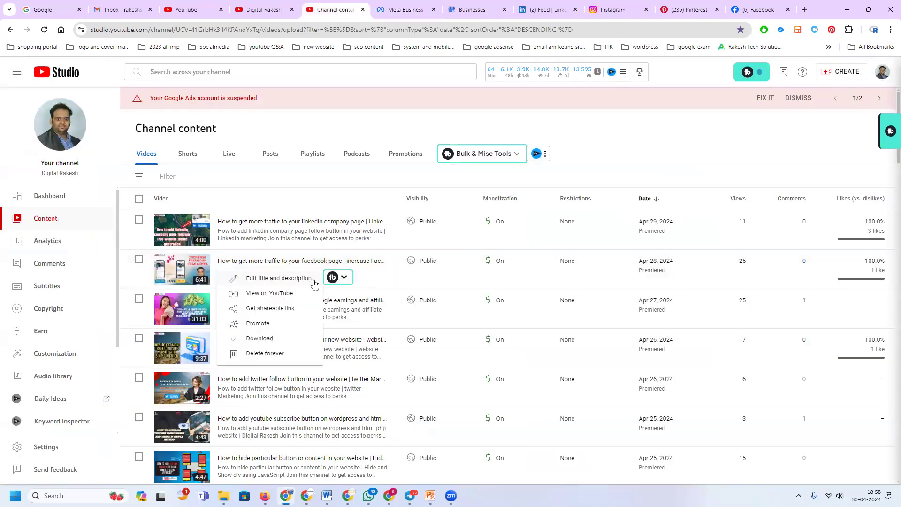
pyautogui.click(316, 281)
pyautogui.click(389, 448)
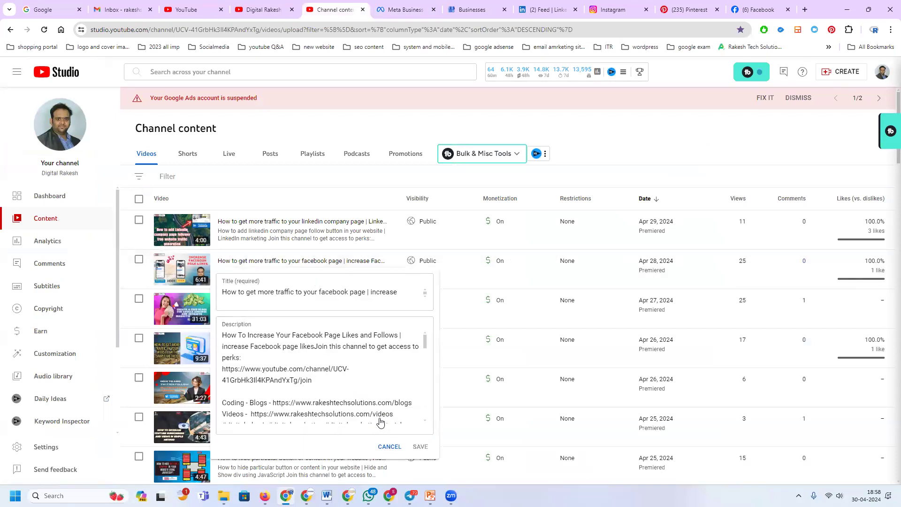
pyautogui.click(313, 277)
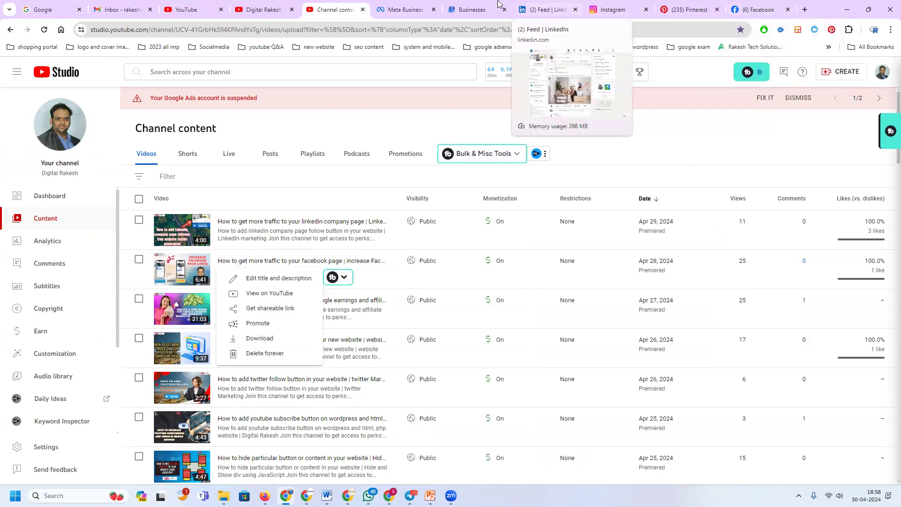
# - Return to the Facebook page by way of Meta Business Suite and switch into the page's profile to manage it
pyautogui.click(402, 7)
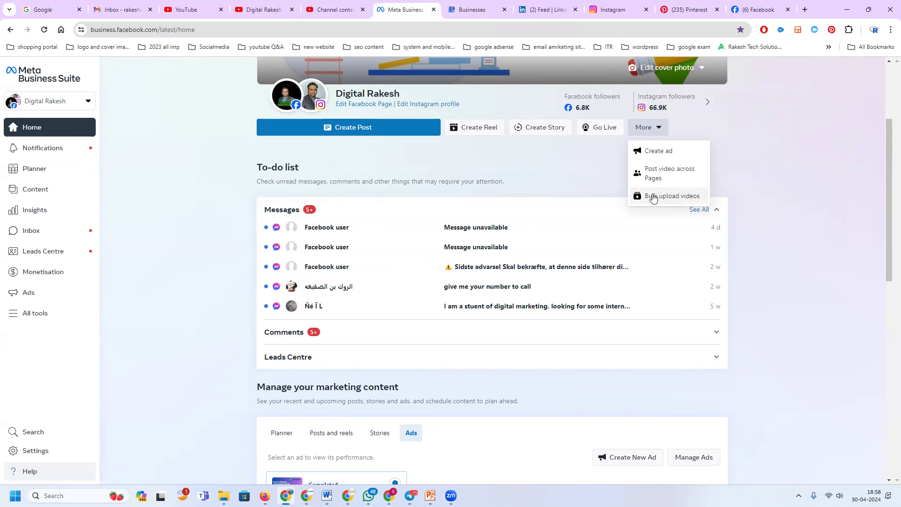
pyautogui.click(762, 7)
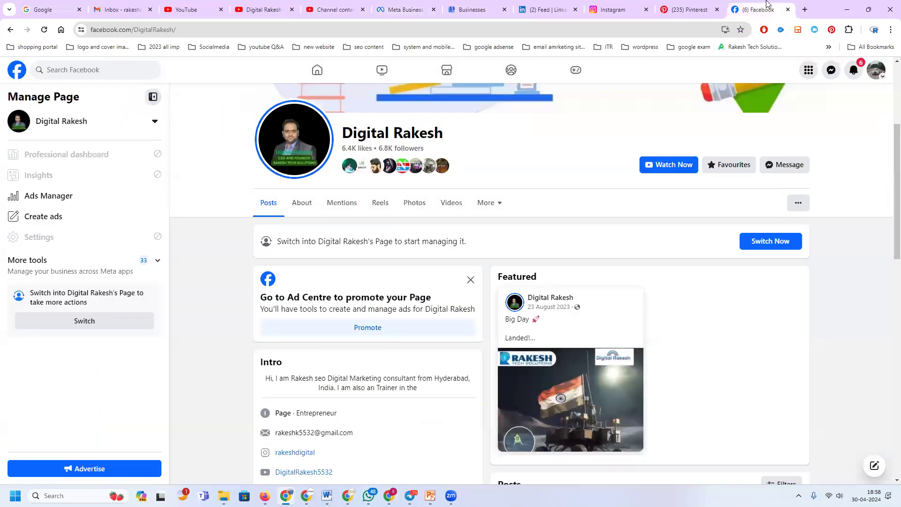
pyautogui.click(764, 241)
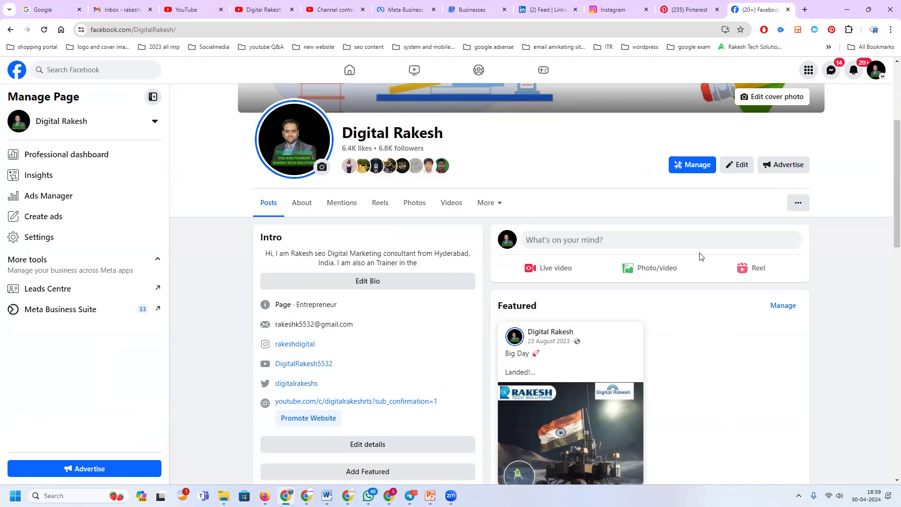
# - Start a new photo/video post on the page and add the Get messages option to it
pyautogui.click(662, 271)
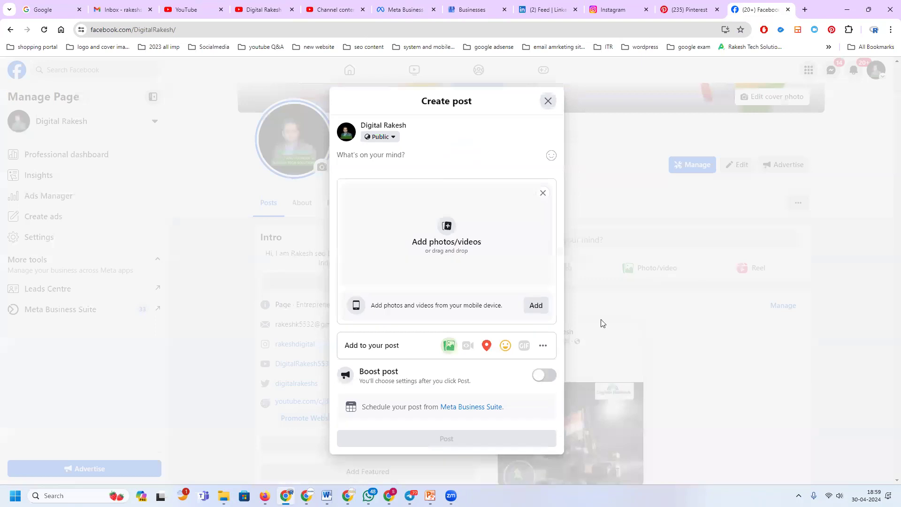
pyautogui.click(545, 346)
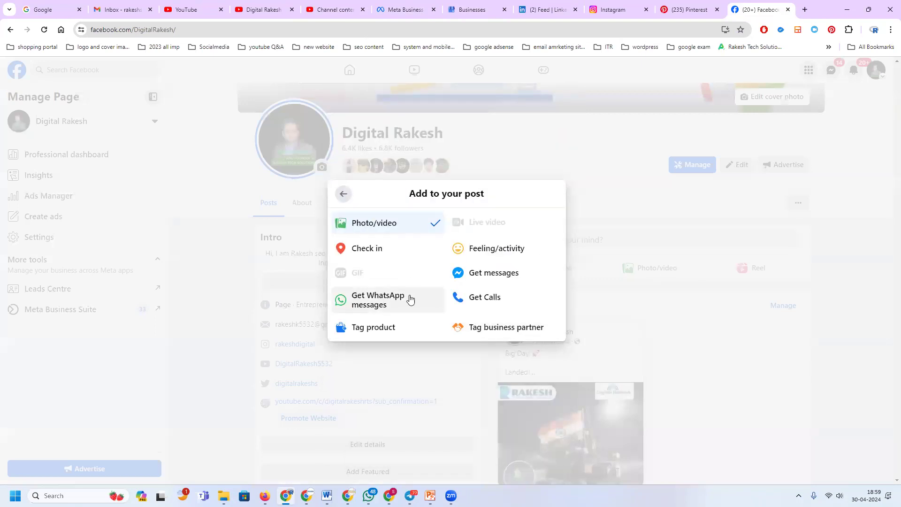
pyautogui.click(500, 278)
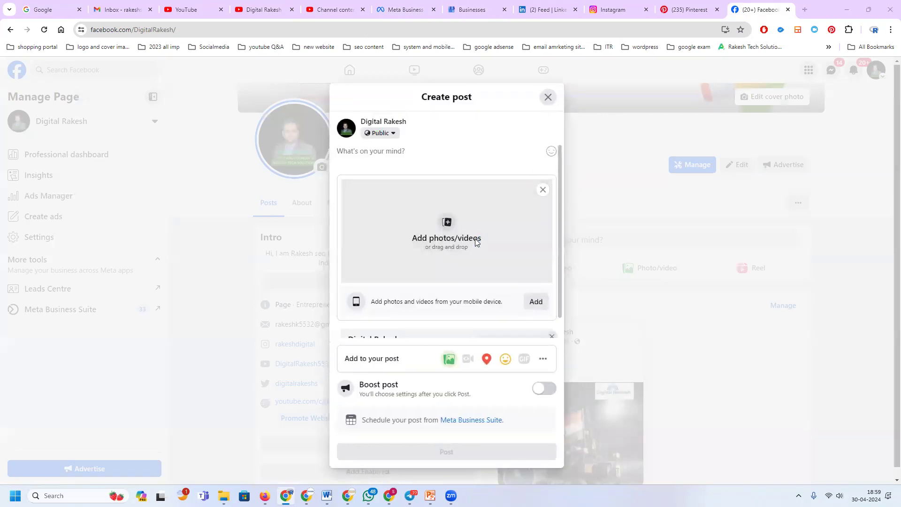
# - Attach the video about adding a LinkedIn company page follow button, from the 2024-04-23 19.51.33 meeting folder in Documents > Zoom, to the post
pyautogui.click(474, 241)
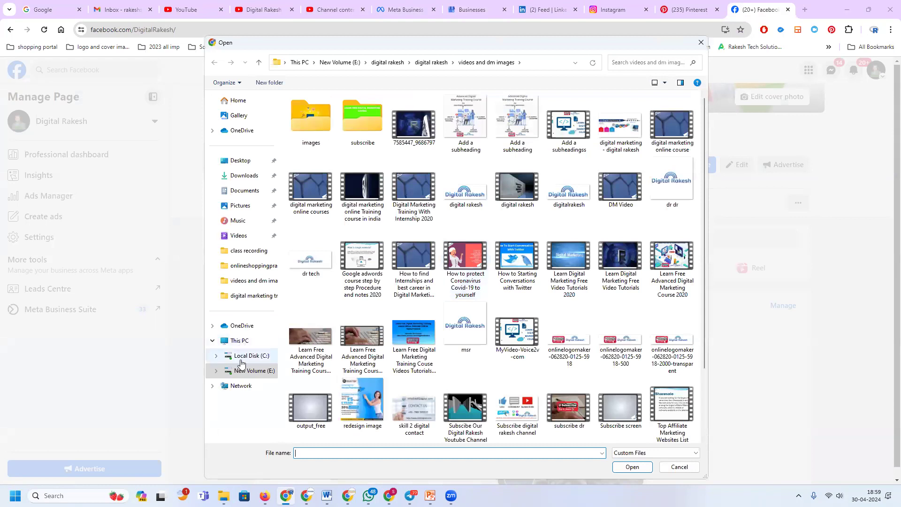
pyautogui.click(248, 191)
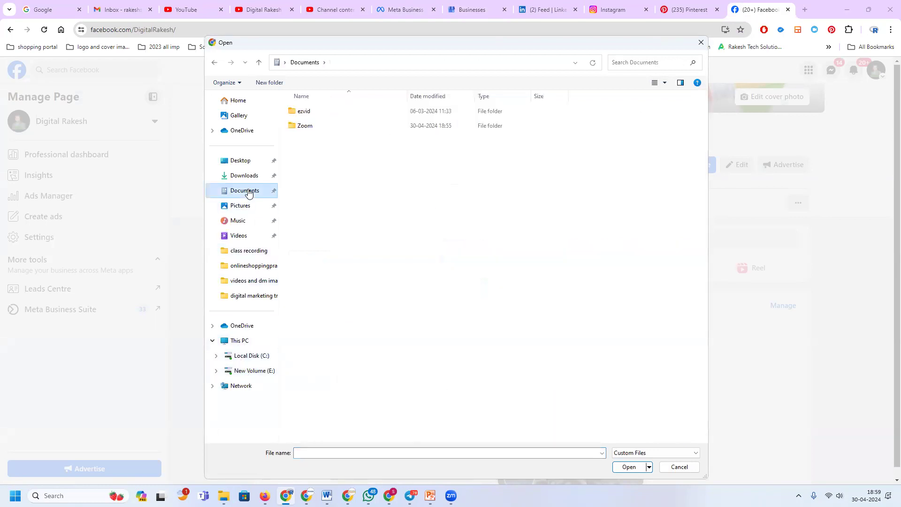
pyautogui.doubleClick(310, 125)
pyautogui.scroll(-1, 372, 402)
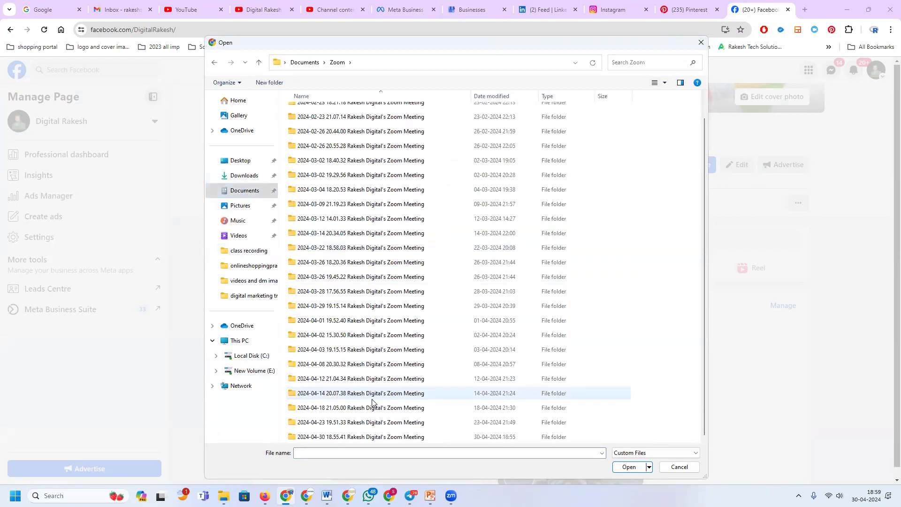
pyautogui.doubleClick(374, 437)
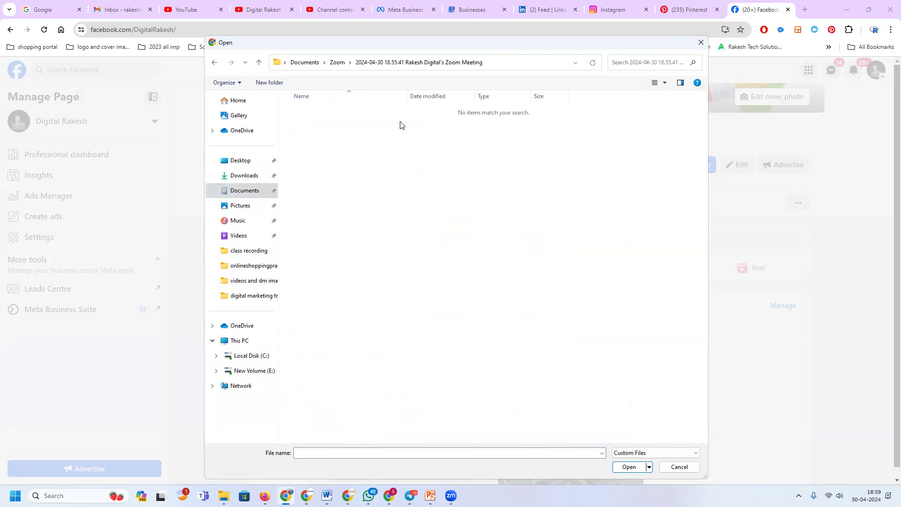
pyautogui.click(338, 62)
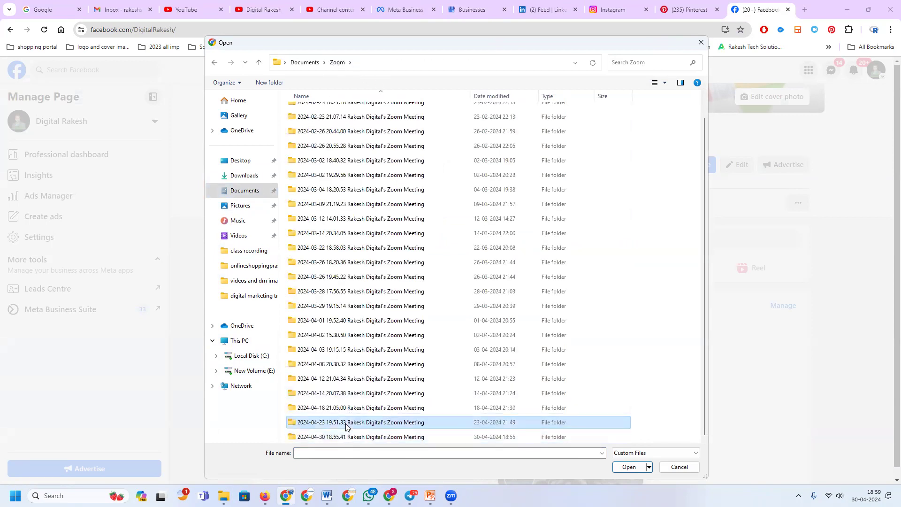
pyautogui.doubleClick(347, 426)
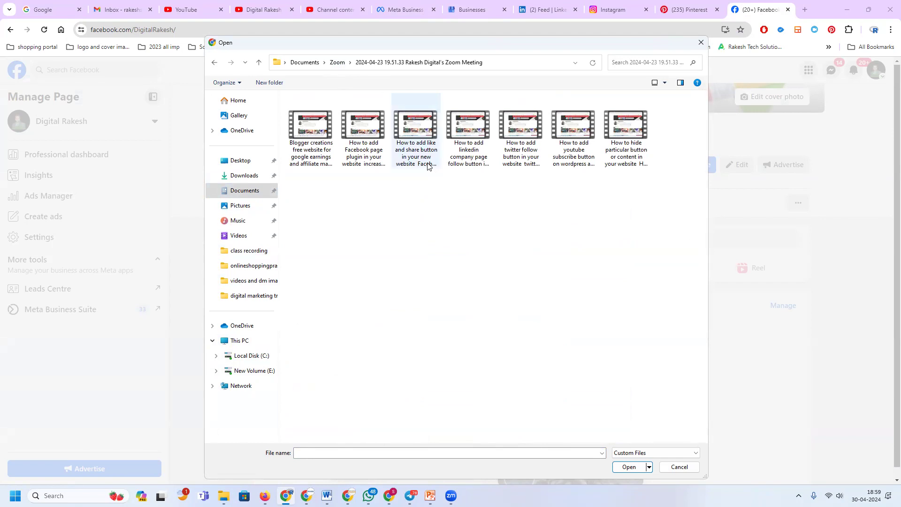
pyautogui.click(475, 154)
pyautogui.click(471, 160)
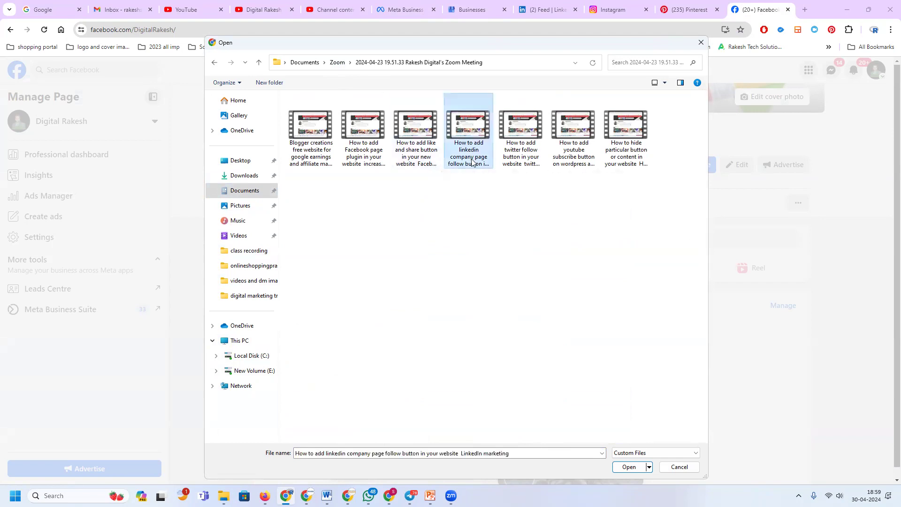
pyautogui.doubleClick(473, 129)
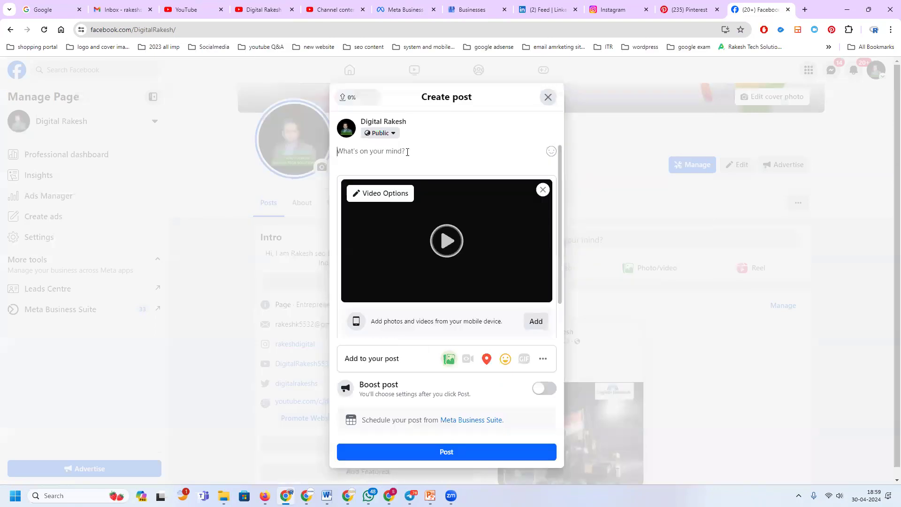
# - Write the caption "How to add linkedin company page follow button in your website LinkedIn marketing" with the hashtag #subscribe below it
pyautogui.write('How to add linkedin company page follow button in your website LinkedIn Digital marketing training video tutorials')
pyautogui.press('Return')
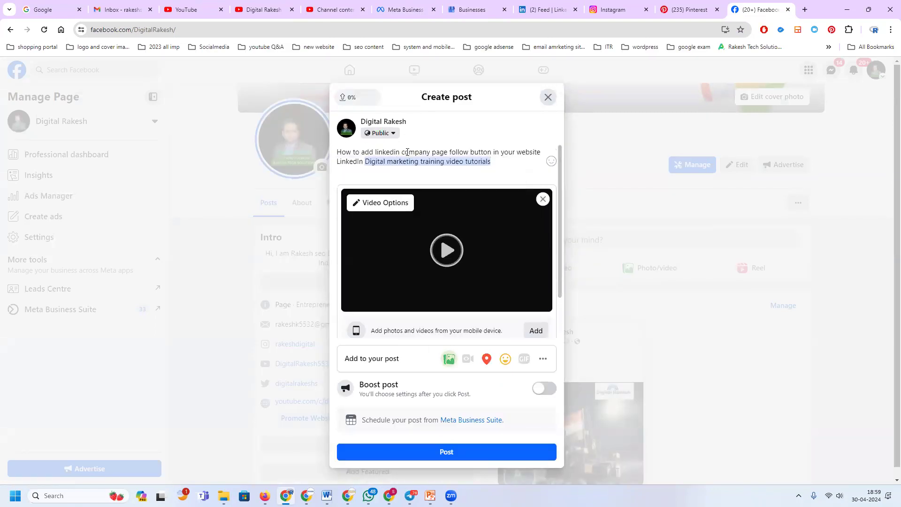
pyautogui.hotkey('ctrl', 'z')
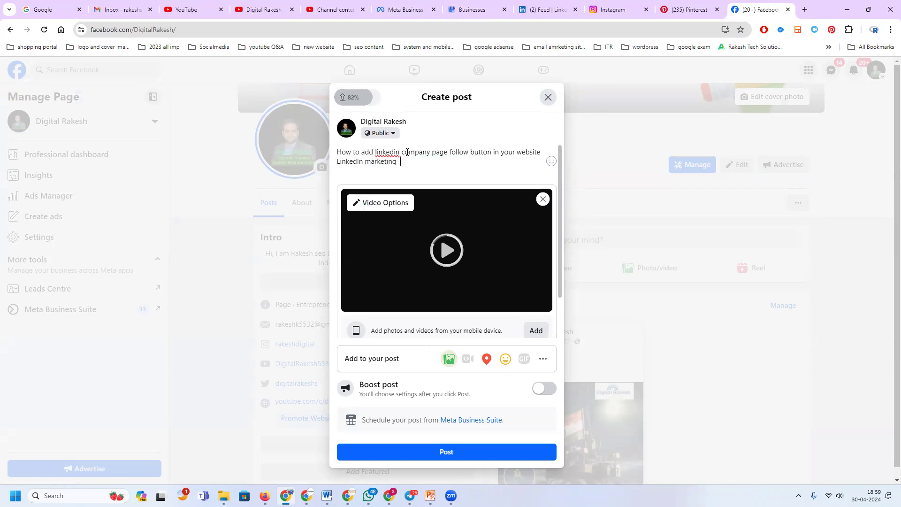
pyautogui.press('Return')
pyautogui.write('#subscribe')
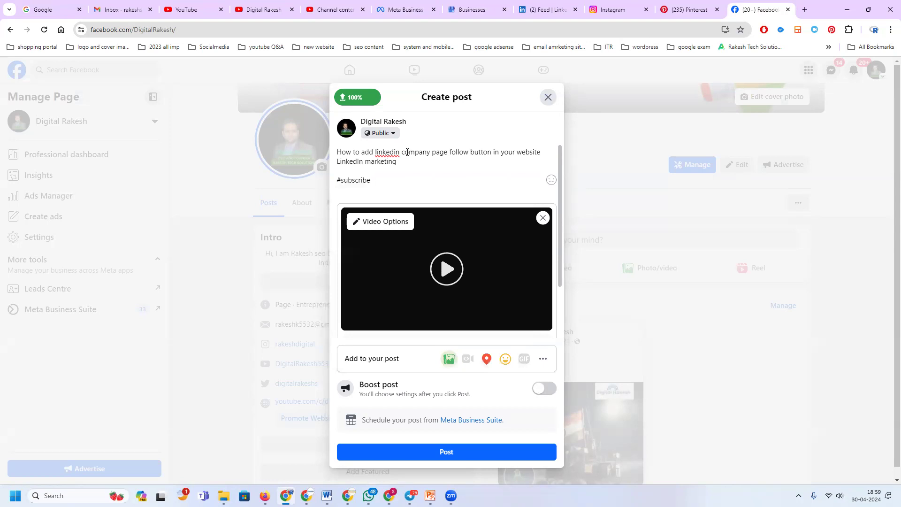
# - Add the hashtags #digitalrakesh, #linkedin, #linkedinmarketing and #linkedinfollowers after #subscribe in the post caption
pyautogui.write('  #digita')
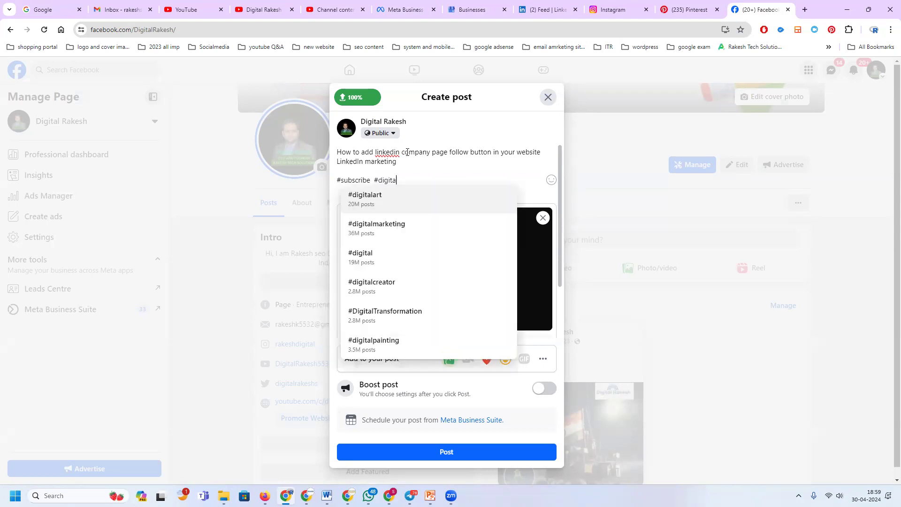
pyautogui.write('lrakesh #linkedin #linkedi')
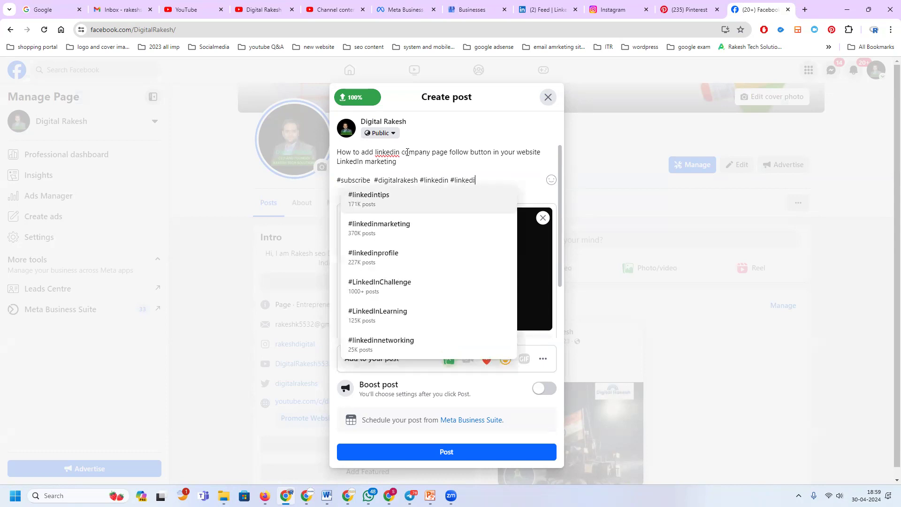
pyautogui.write('nmarketo')
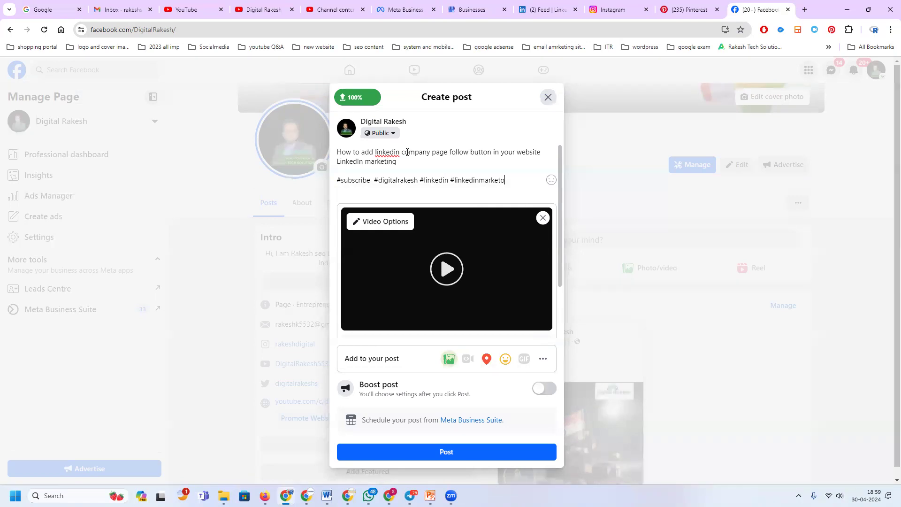
pyautogui.press('BackSpace')
pyautogui.write('in')
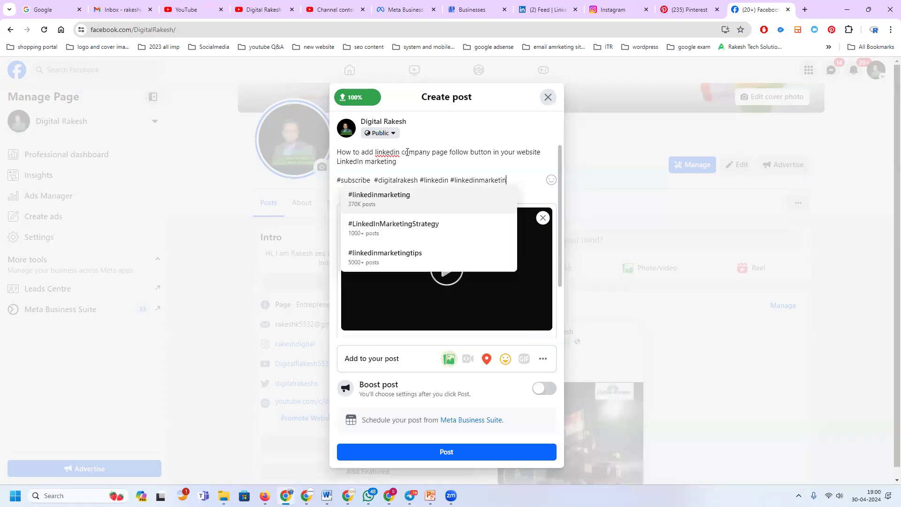
pyautogui.write('g #lin')
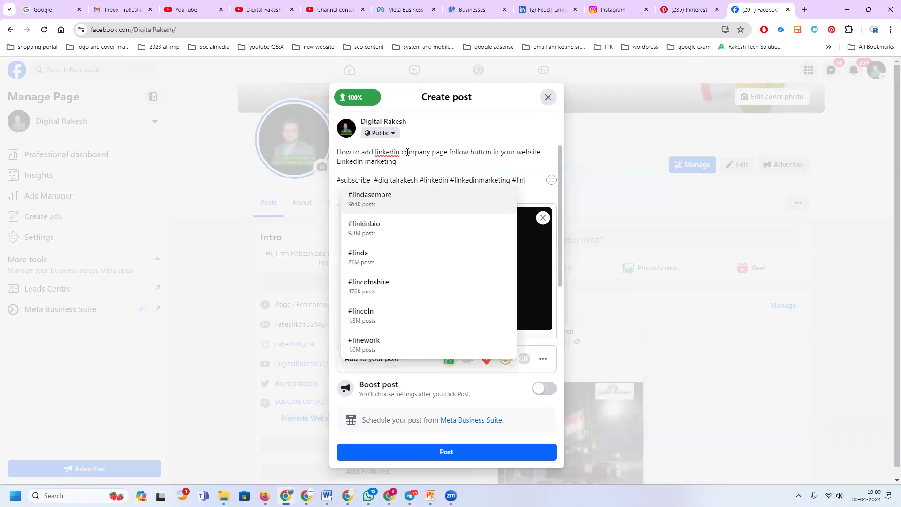
pyautogui.write('kedinfollowers')
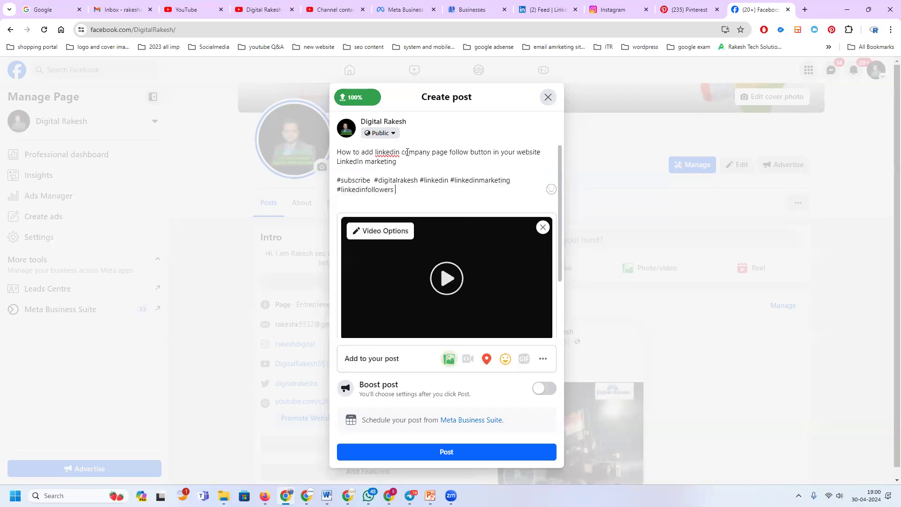
# - Upload the "Simple Photocentric Music Mix YouTube" image from Downloads as the video's custom thumbnail and save the video options
pyautogui.click(379, 234)
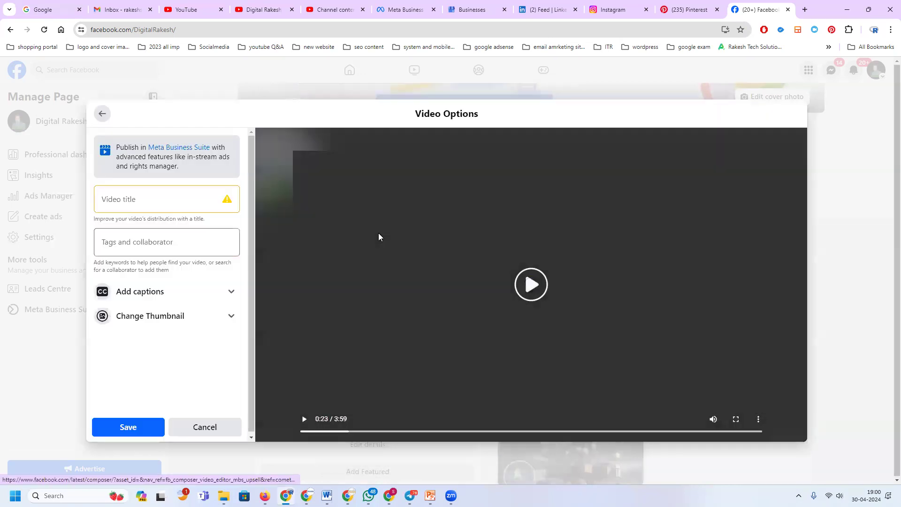
pyautogui.click(102, 114)
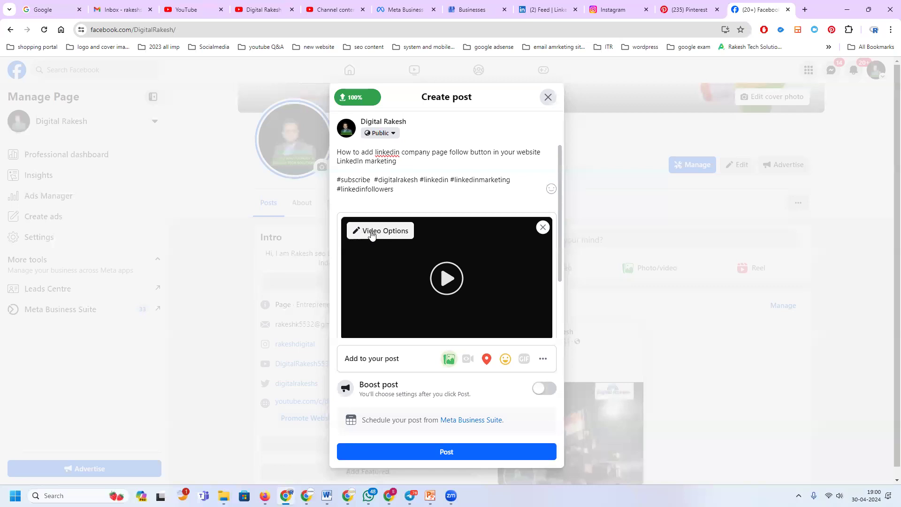
pyautogui.click(371, 233)
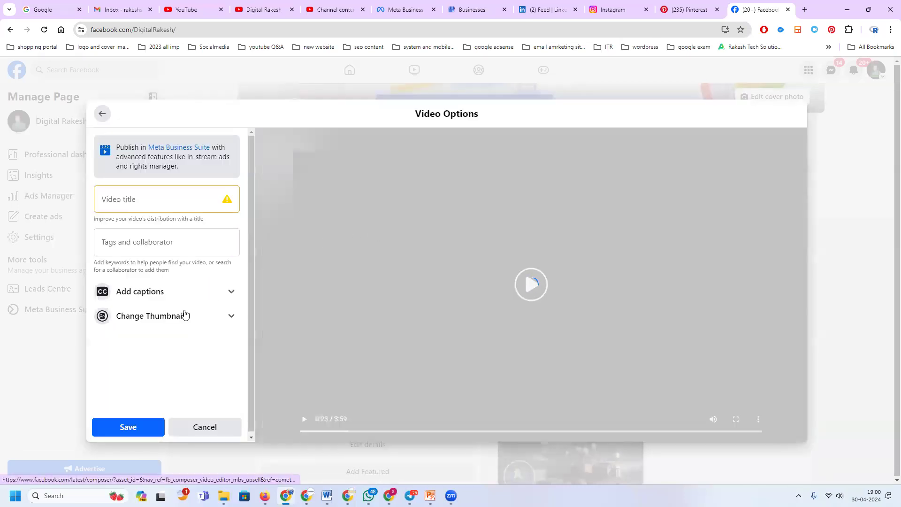
pyautogui.click(178, 316)
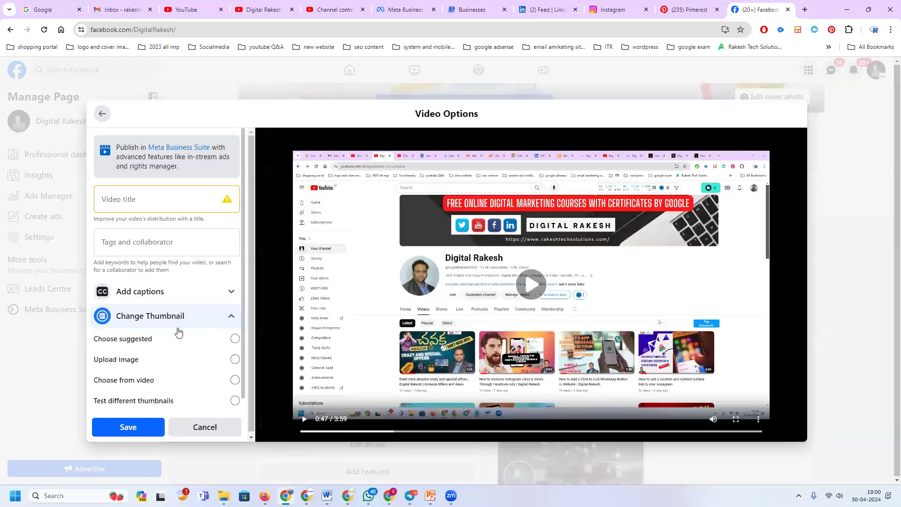
pyautogui.click(181, 360)
pyautogui.scroll(-2, 180, 359)
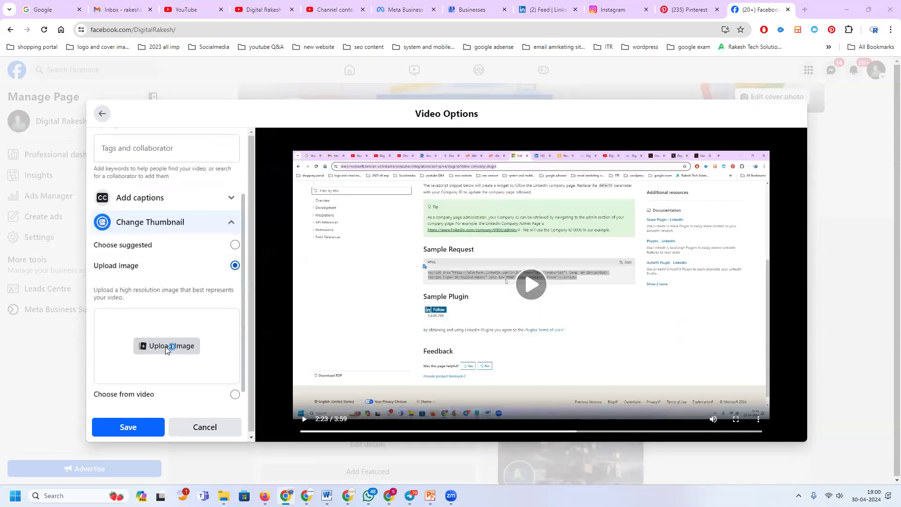
pyautogui.click(165, 346)
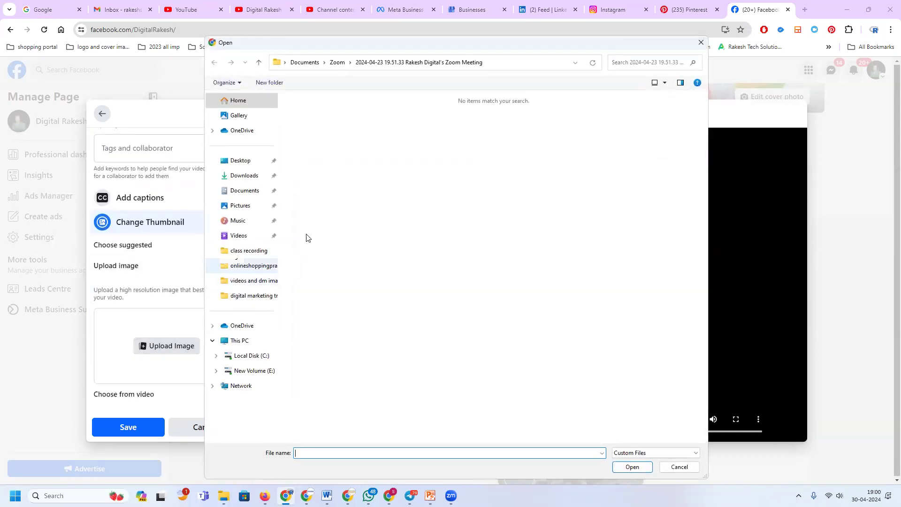
pyautogui.click(240, 176)
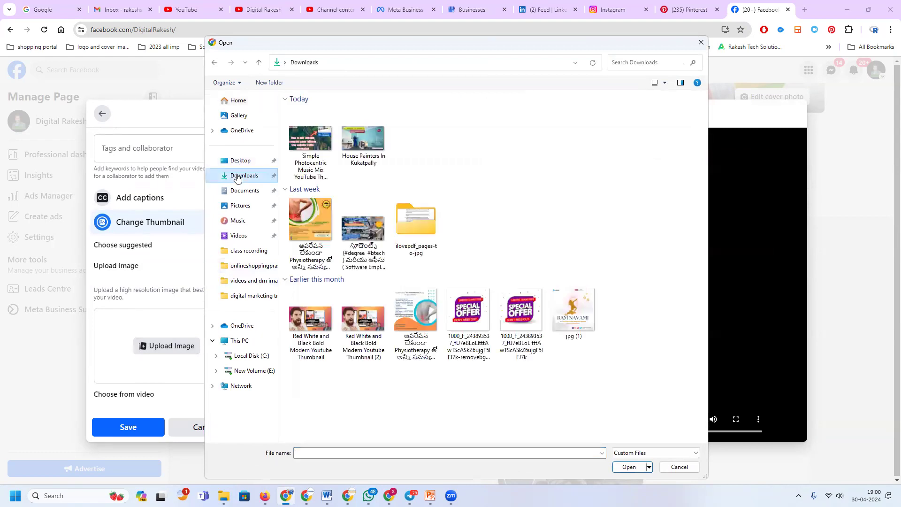
pyautogui.doubleClick(312, 137)
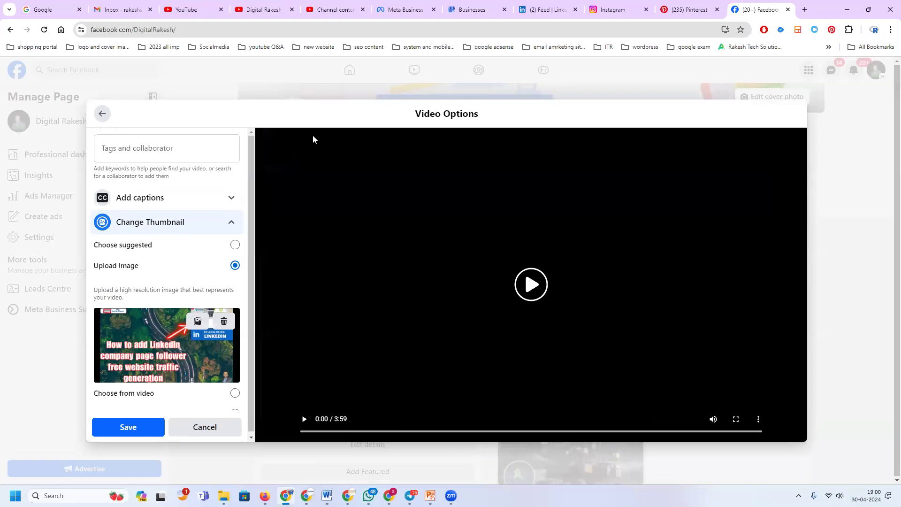
pyautogui.scroll(-1, 173, 287)
pyautogui.click(128, 427)
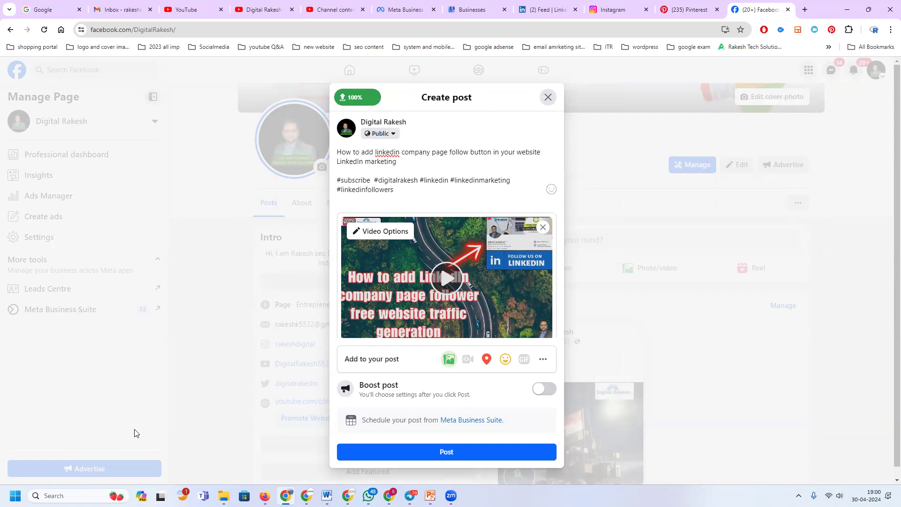
# - Add a blank line below the hashtags, and copy the sub_confirmation=1 subscribe link from the YouTube channel page
pyautogui.click(397, 192)
pyautogui.press('Return')
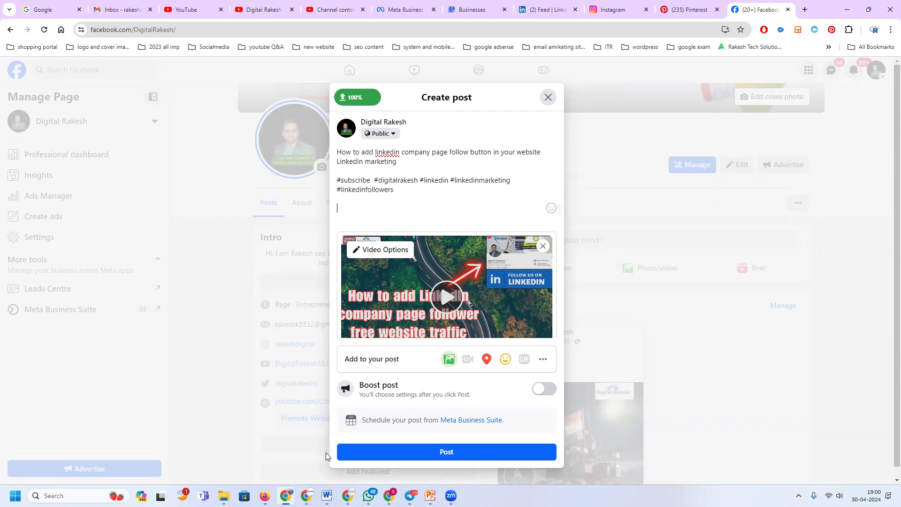
pyautogui.click(264, 9)
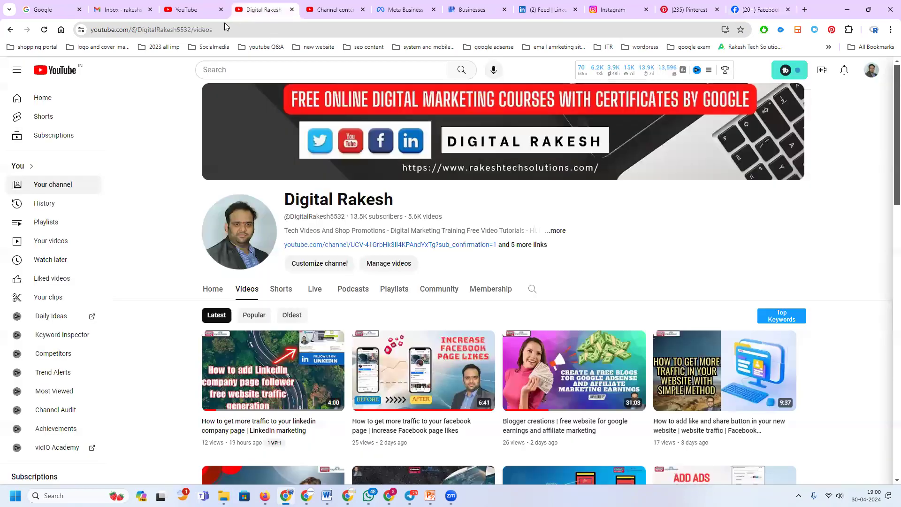
pyautogui.click(222, 29)
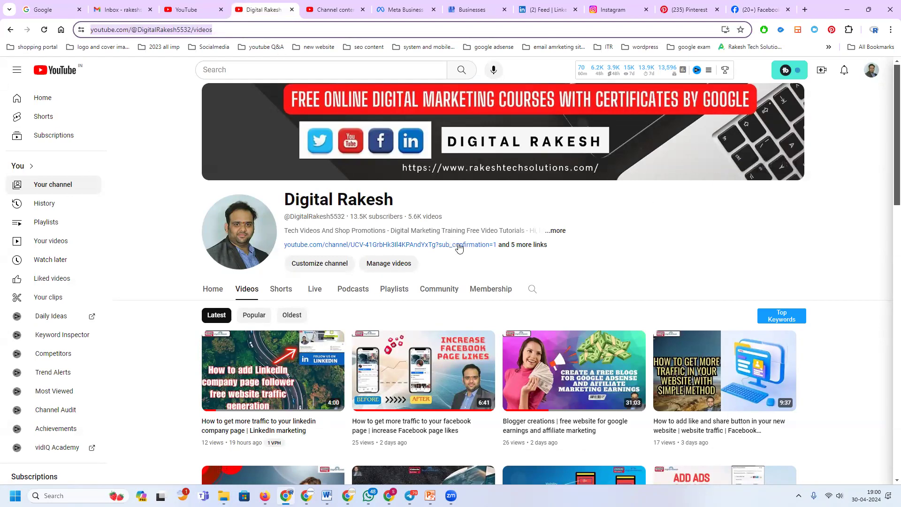
pyautogui.click(396, 244)
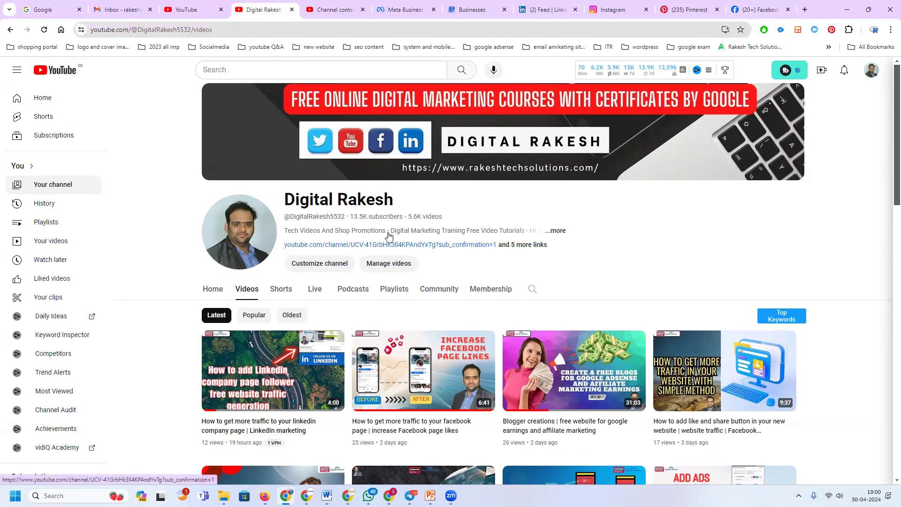
pyautogui.click(230, 30)
pyautogui.hotkey('ctrl', 'c')
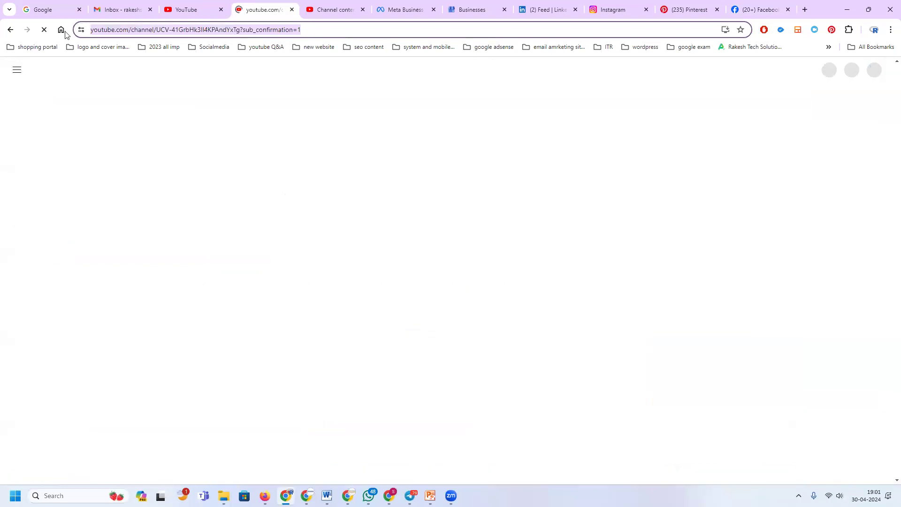
pyautogui.click(10, 31)
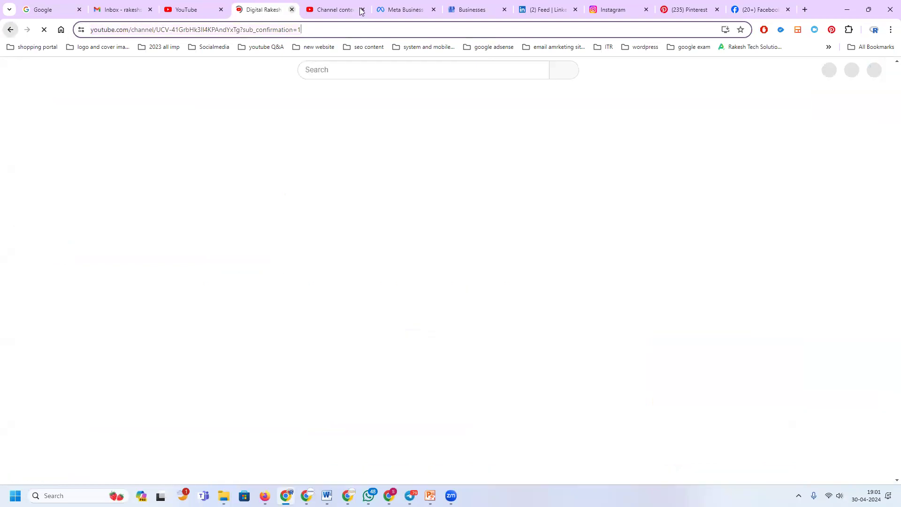
# - Paste the channel's subscribe link into the Facebook post between the caption and the hashtags
pyautogui.click(403, 6)
pyautogui.click(757, 9)
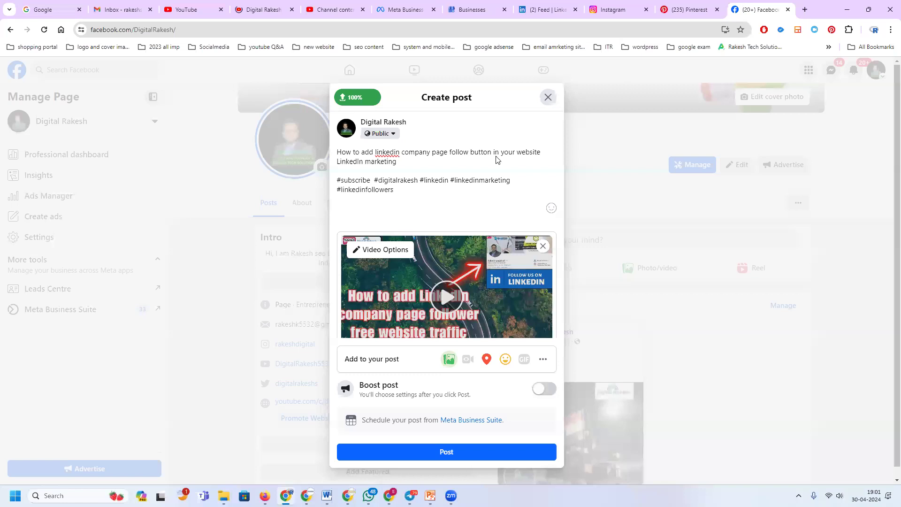
pyautogui.click(369, 171)
pyautogui.press('Return')
pyautogui.hotkey('ctrl', 'v')
pyautogui.press('Return')
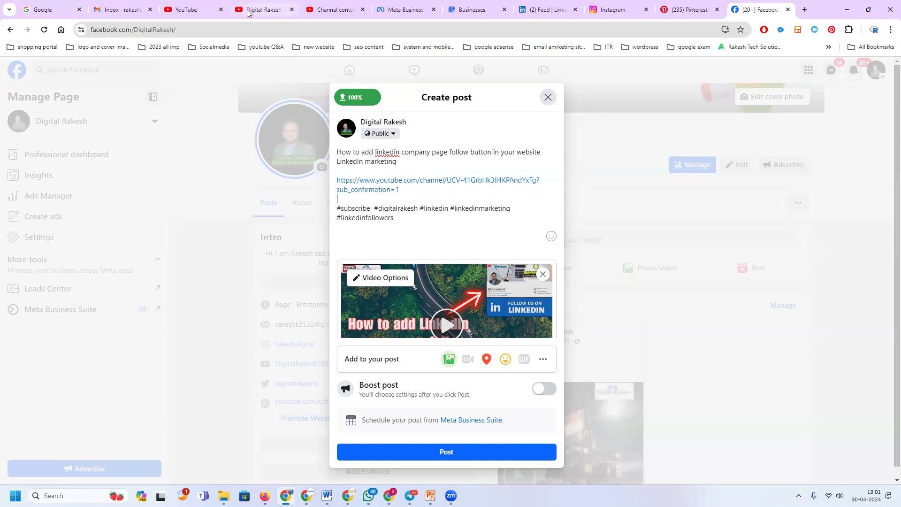
# - Copy the address of the YouTube channel's videos page and paste it below the subscribe link in the Facebook post
pyautogui.click(264, 9)
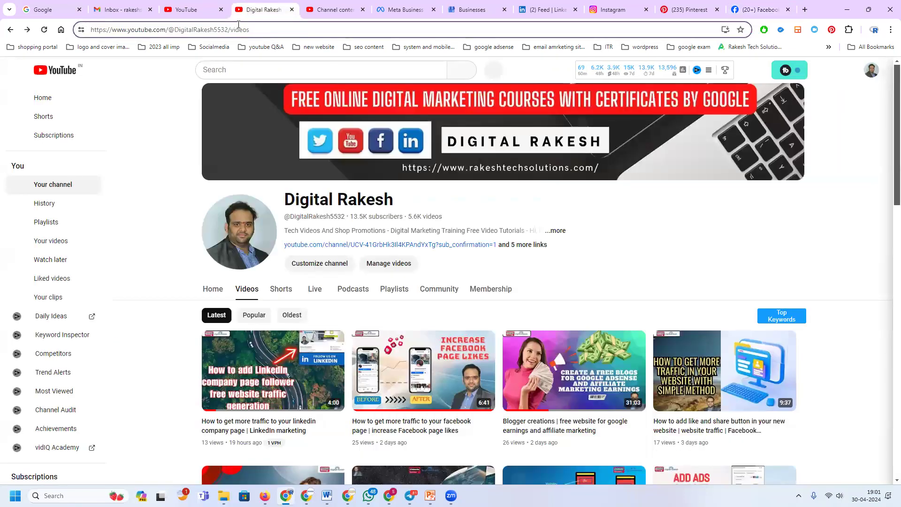
pyautogui.click(238, 25)
pyautogui.hotkey('ctrl', 'c')
pyautogui.click(756, 10)
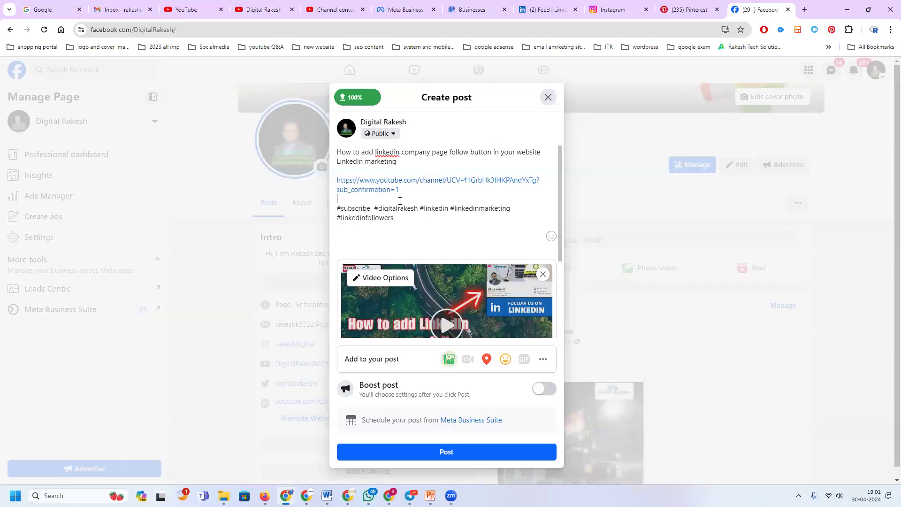
pyautogui.click(399, 201)
pyautogui.press('Return')
pyautogui.hotkey('ctrl', 'v')
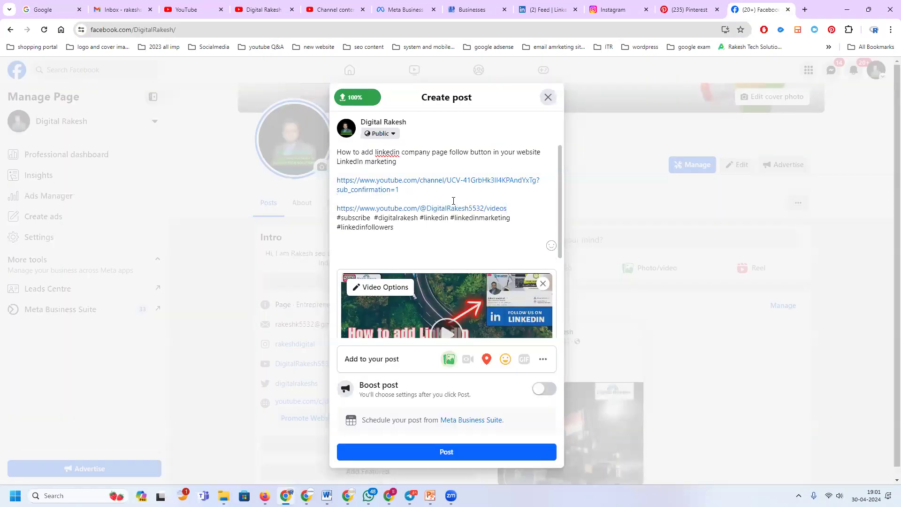
# - Replace "/videos" at the end of the second YouTube link with "?sub_confirmation=1" copied from the first link
pyautogui.moveTo(537, 182); pyautogui.dragTo(537, 186)
pyautogui.hotkey('ctrl', 'c')
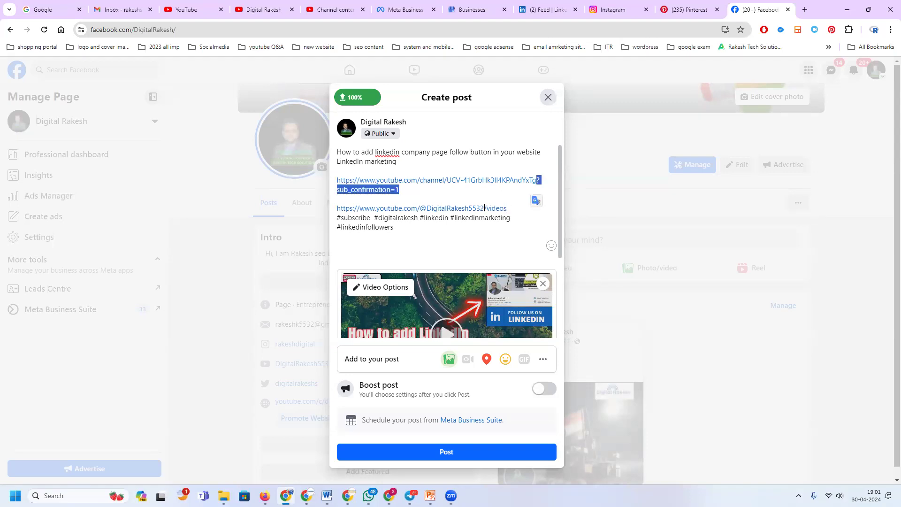
pyautogui.moveTo(484, 209); pyautogui.dragTo(527, 206)
pyautogui.hotkey('ctrl', 'v')
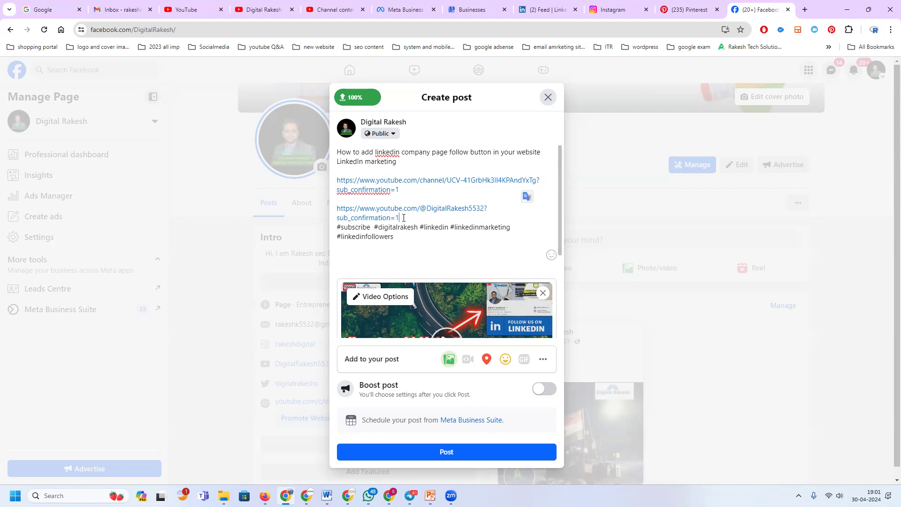
# - Insert the word "or" between the two YouTube subscribe links, set apart by blank lines
pyautogui.click(397, 203)
pyautogui.write('or')
pyautogui.press('Return')
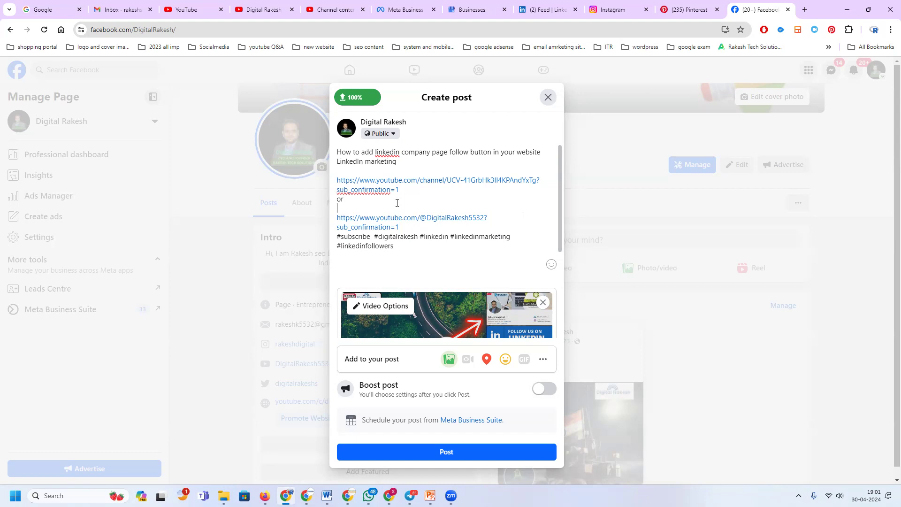
pyautogui.click(402, 191)
pyautogui.press('Return')
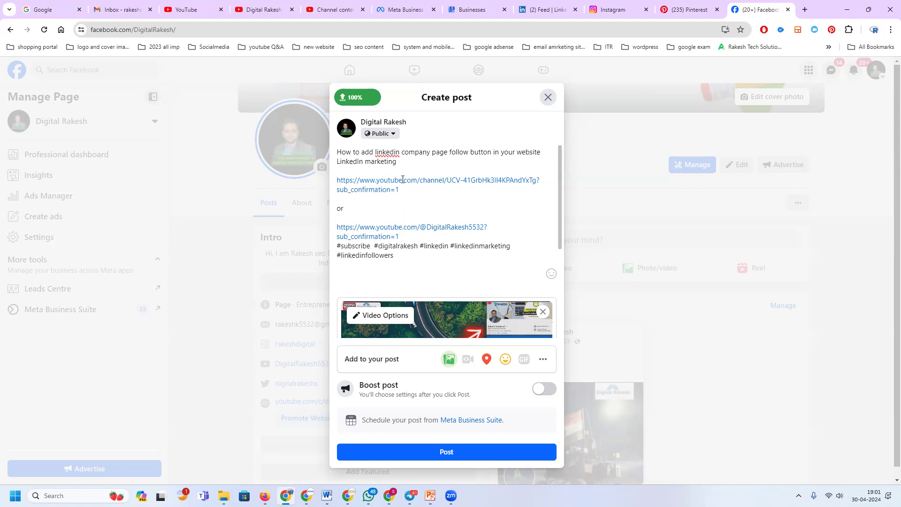
# - Add the line "Subscribe Now More Videos" above the first link, with blank lines below it and before the hashtags
pyautogui.press('Return')
pyautogui.write('Su')
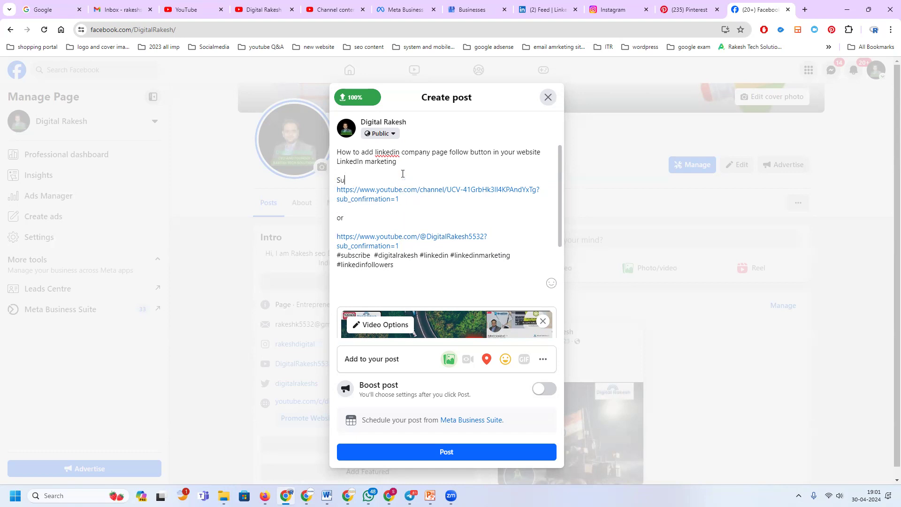
pyautogui.write('bscribe Now More')
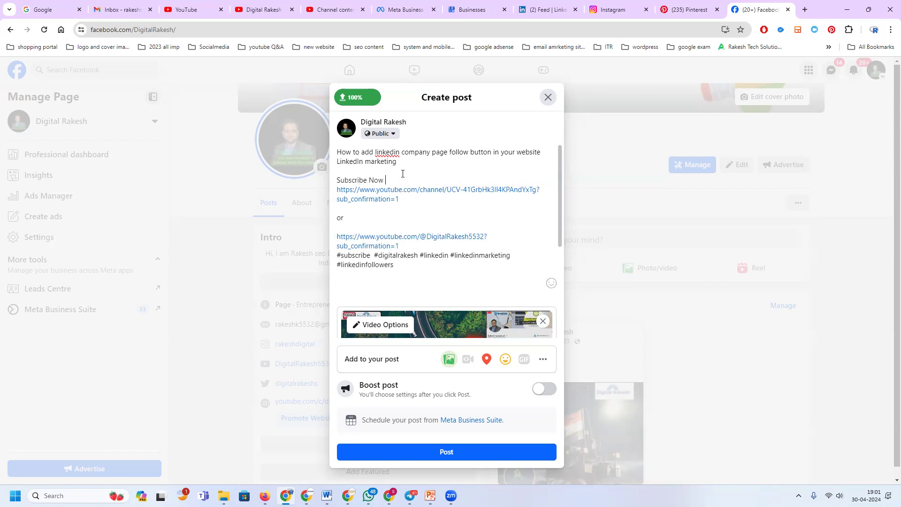
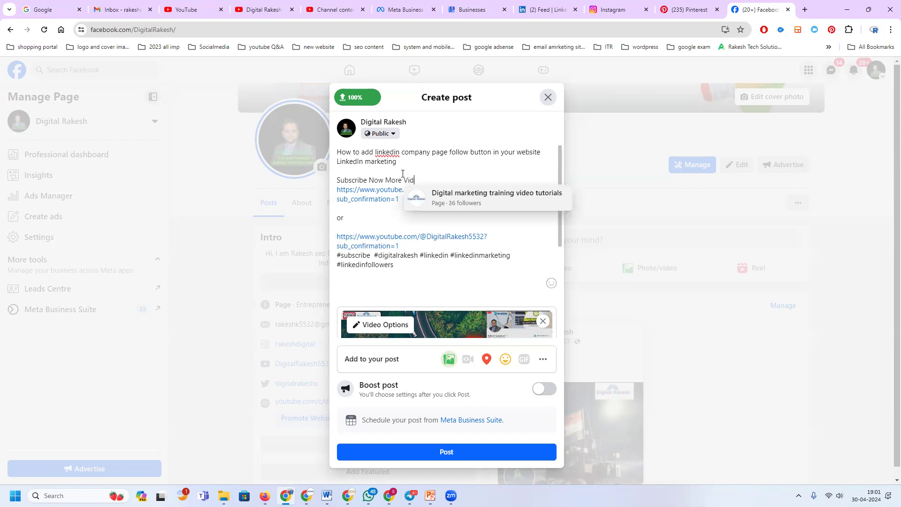
pyautogui.press('Return')
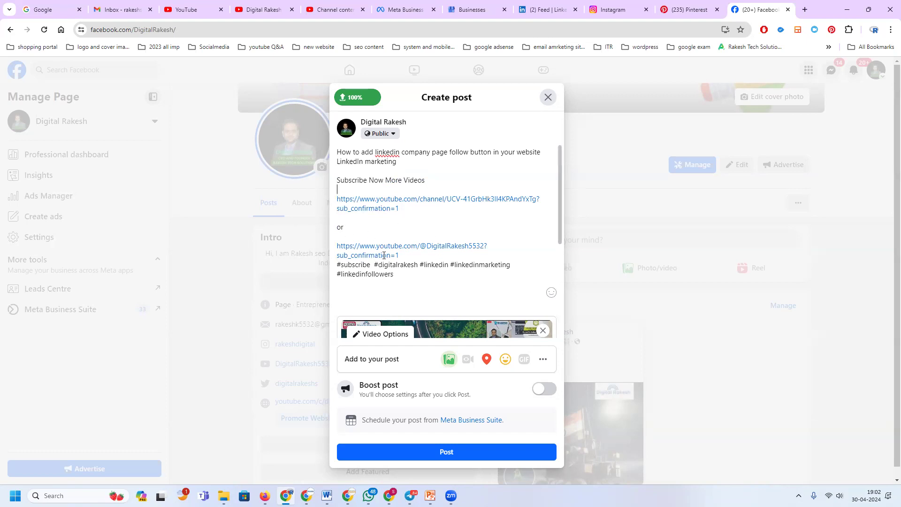
pyautogui.press('Return')
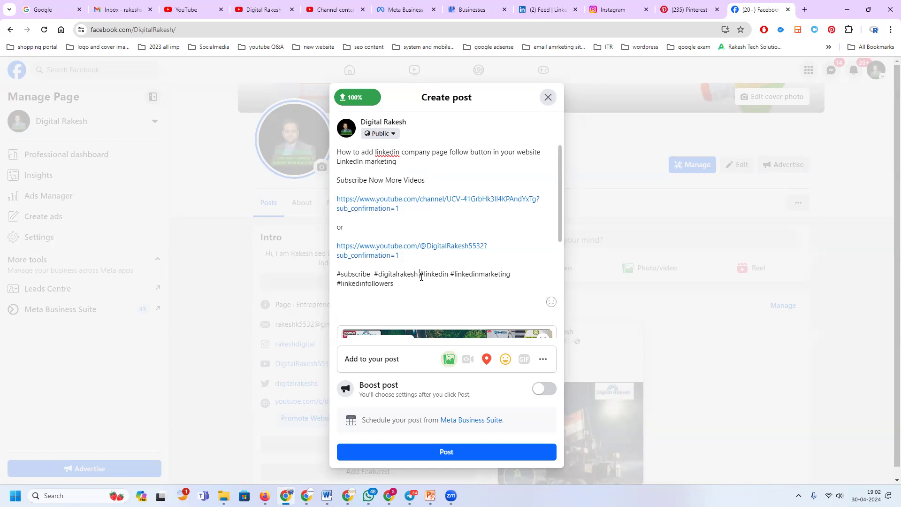
# - Add the hashtags #digitalmarketing, #socialmediamarketing and #socialmedia after #linkedinfollowers in the post caption
pyautogui.moveTo(420, 274); pyautogui.dragTo(425, 287)
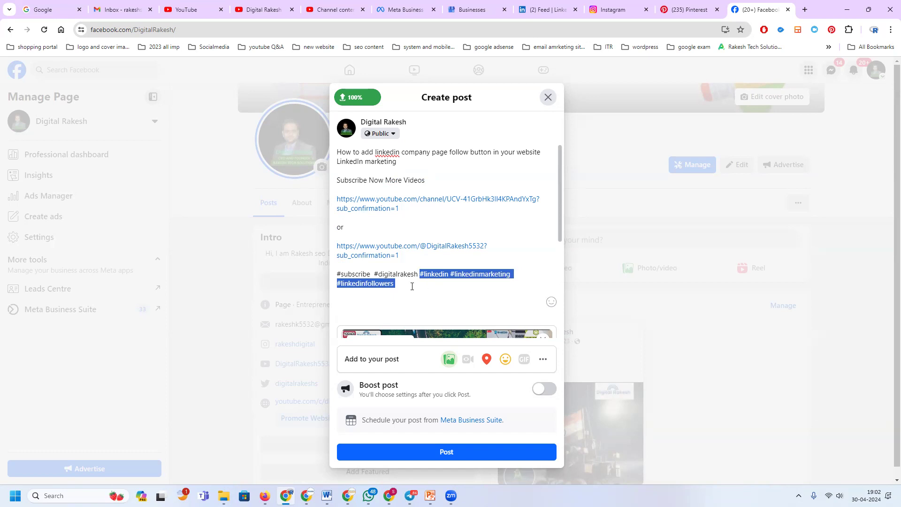
pyautogui.click(412, 286)
pyautogui.write('#digital')
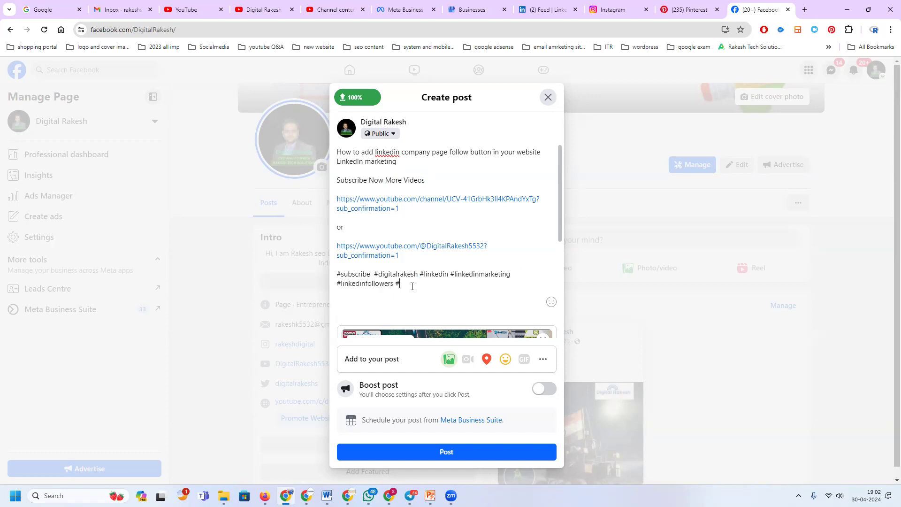
pyautogui.write('ma')
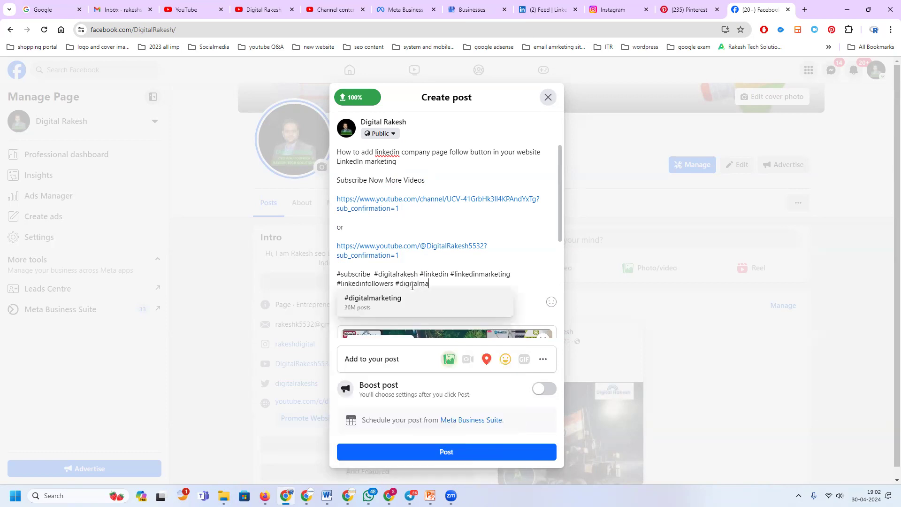
pyautogui.write('rketing #')
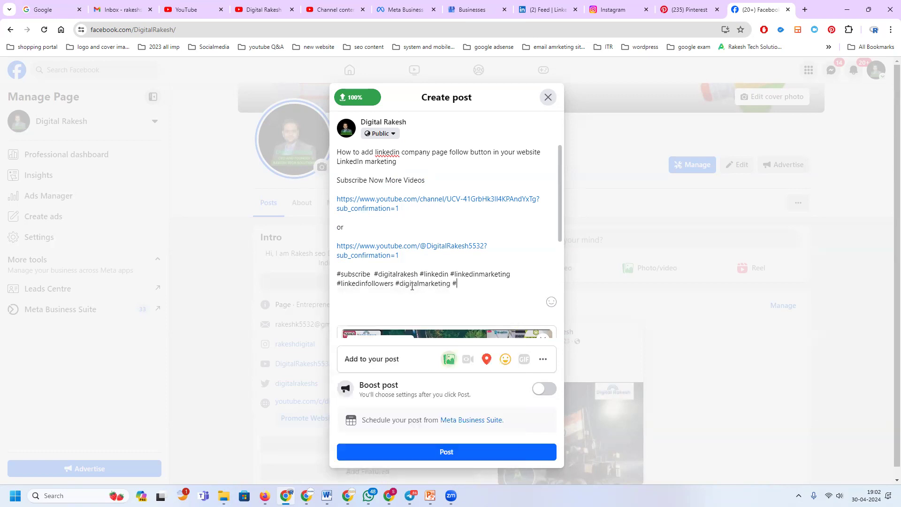
pyautogui.write('socialmed')
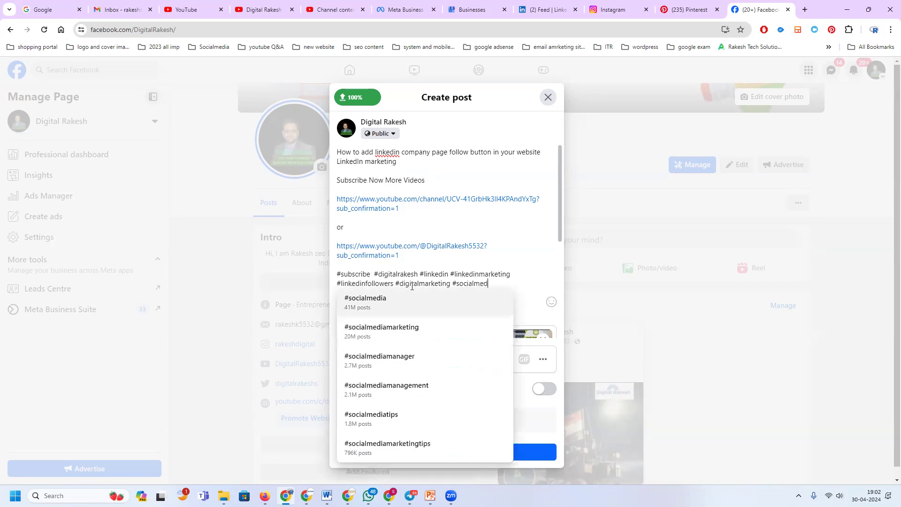
pyautogui.write('iamark')
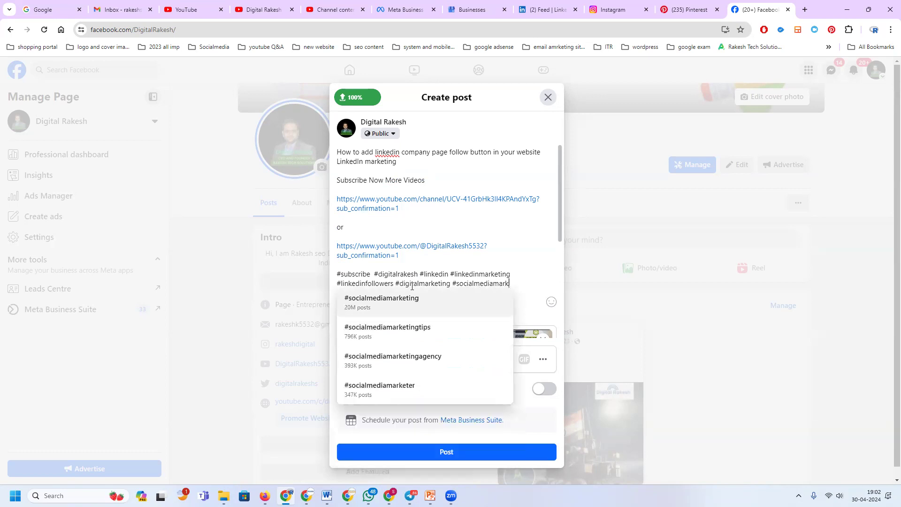
pyautogui.write('eting #socialm')
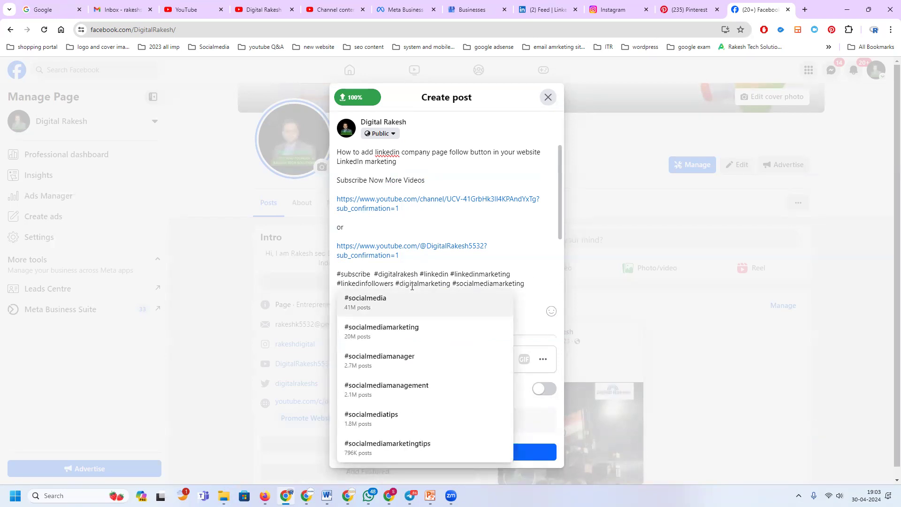
pyautogui.write('edia')
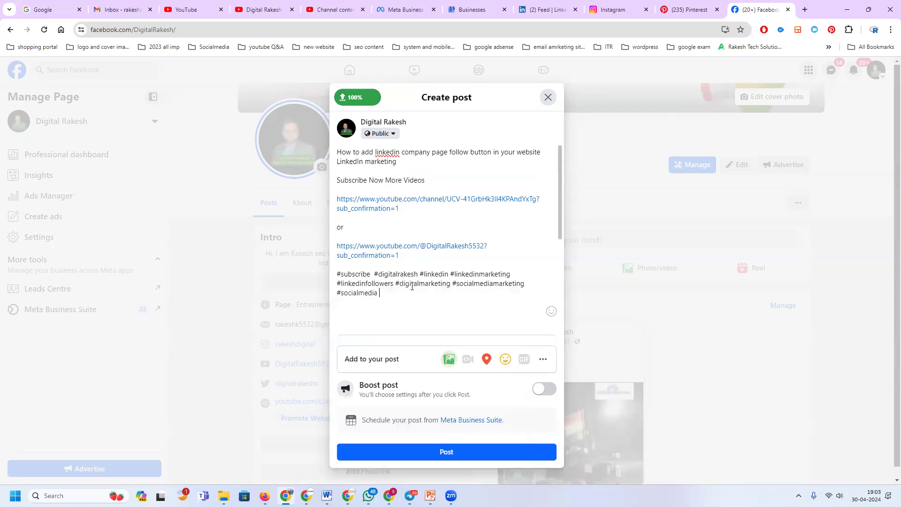
# - Publish the video post, decline the offer to create a reel from it and look over the page's feed
pyautogui.click(447, 452)
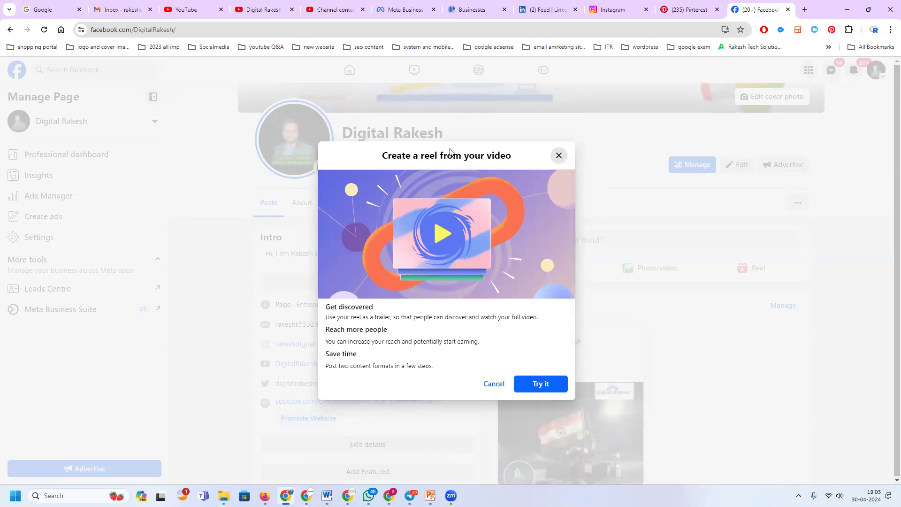
pyautogui.click(492, 384)
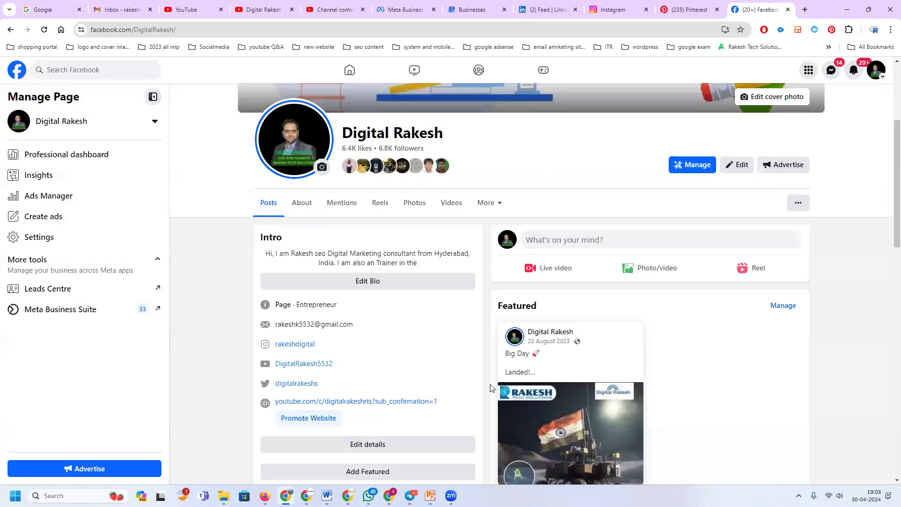
pyautogui.scroll(-5, 451, 384)
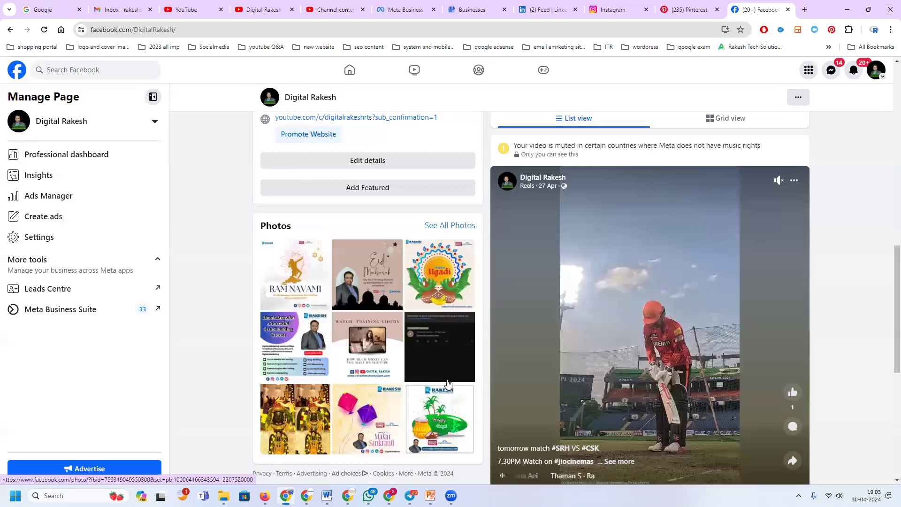
pyautogui.scroll(3, 450, 385)
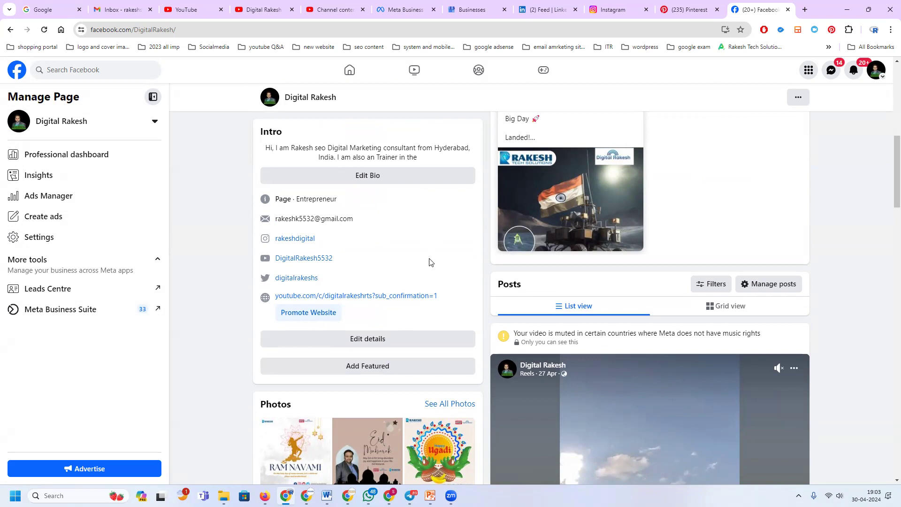
# - Switch to Meta Business Suite and open the bulk video upload page
pyautogui.click(322, 7)
pyautogui.click(445, 6)
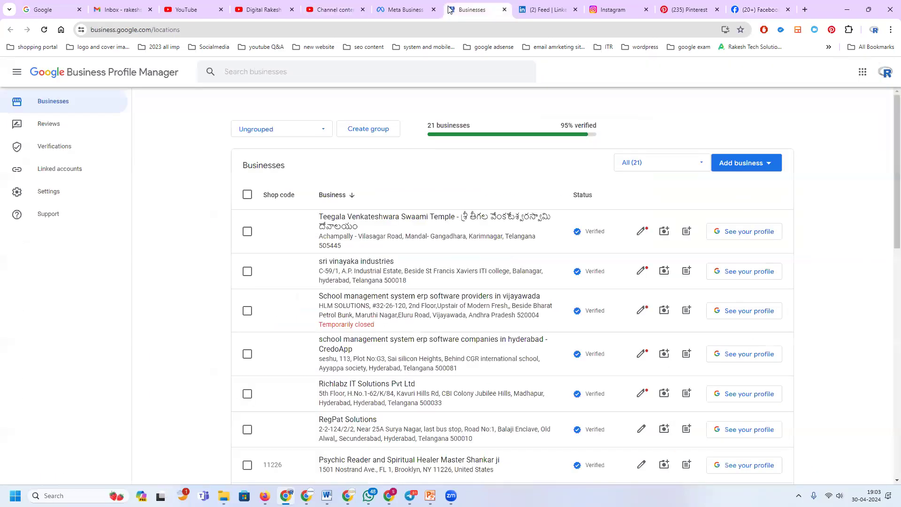
pyautogui.click(408, 7)
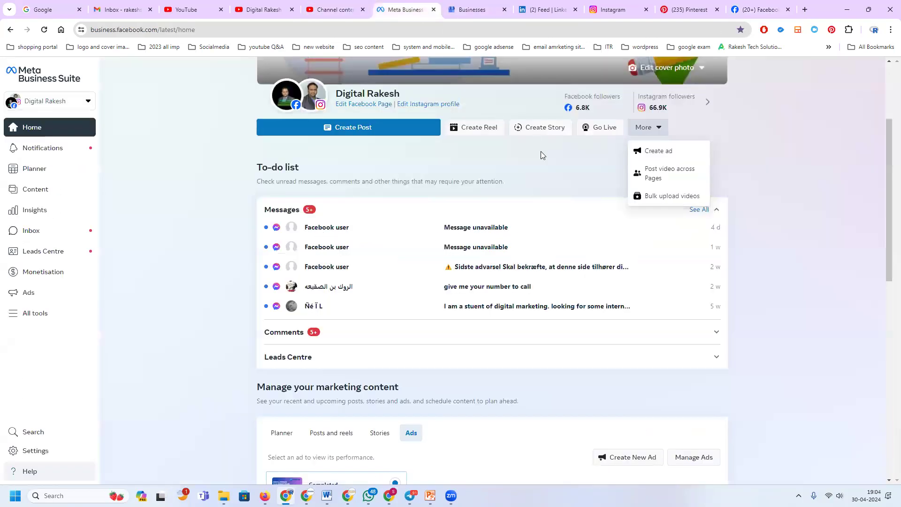
pyautogui.click(659, 201)
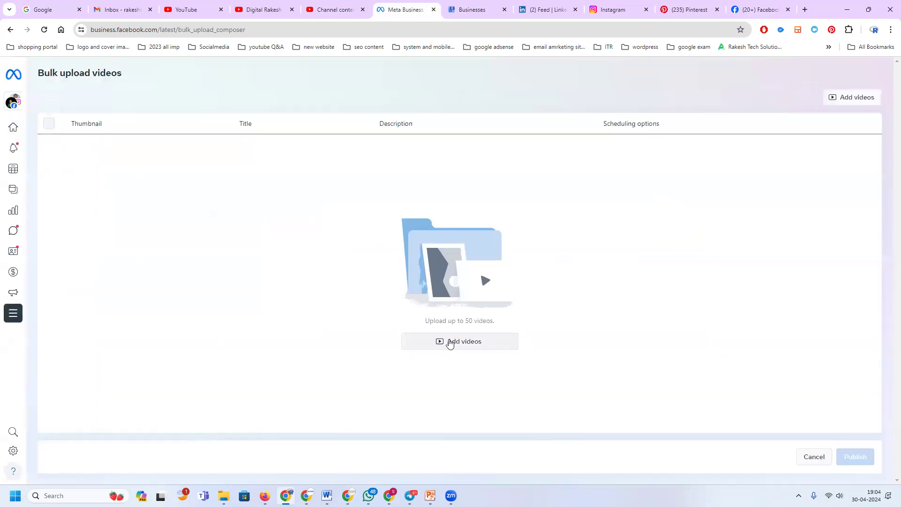
# - Add the Blogger creations and Facebook page plugin videos from the 2024-04-23 19.51.33 meeting folder under Documents > Zoom to the bulk upload
pyautogui.click(449, 341)
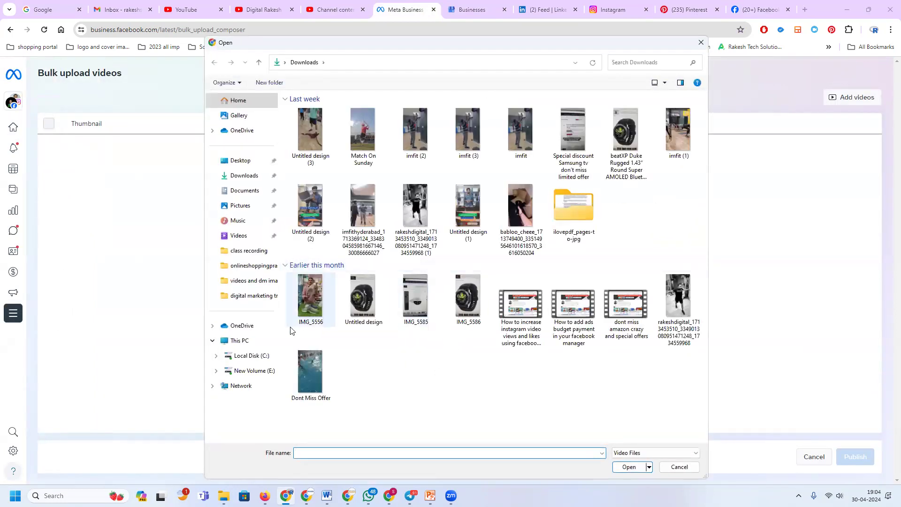
pyautogui.click(246, 191)
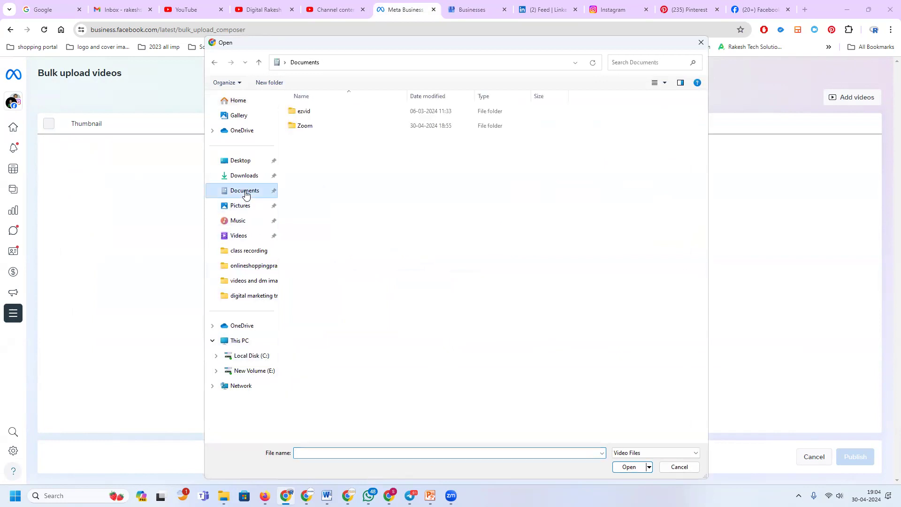
pyautogui.doubleClick(306, 126)
pyautogui.scroll(-5, 352, 402)
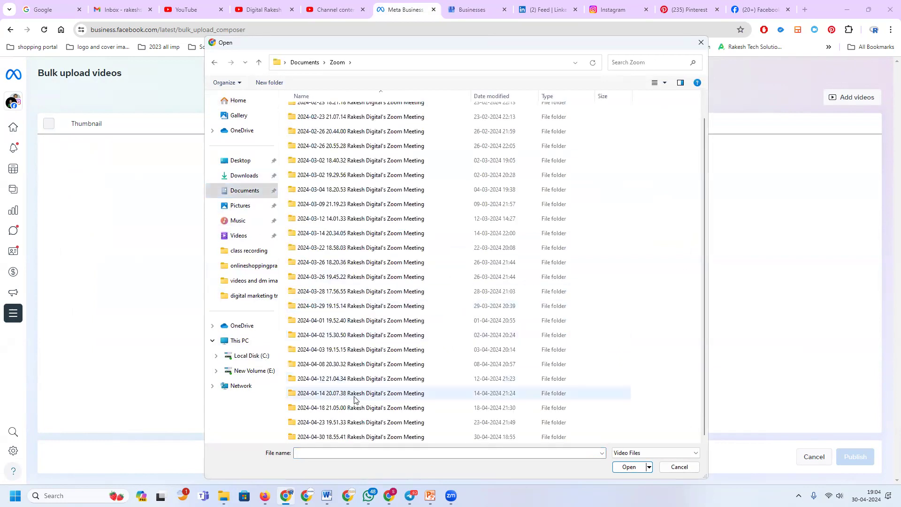
pyautogui.doubleClick(358, 422)
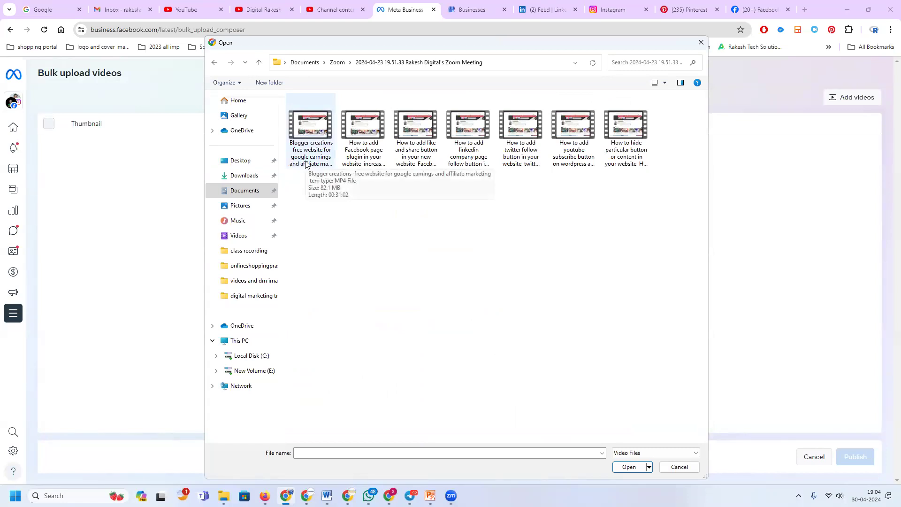
pyautogui.click(305, 163)
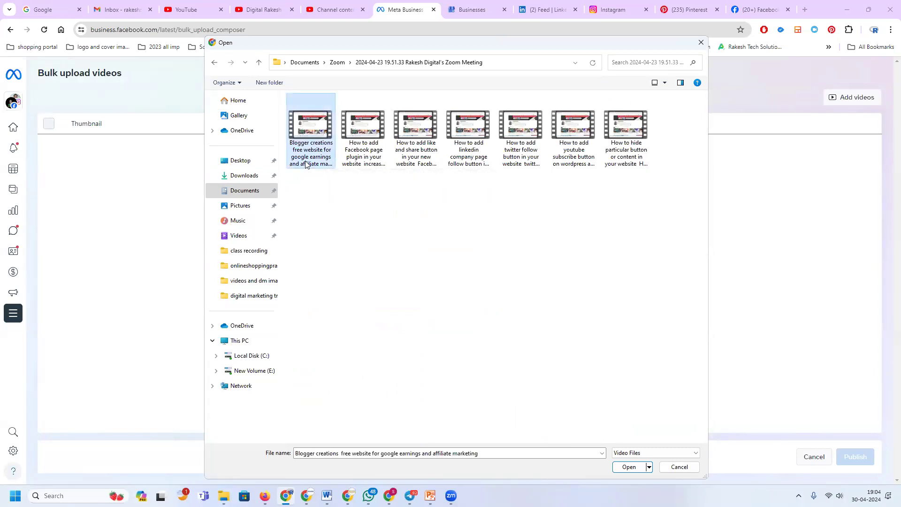
pyautogui.keyDown('ctrl'); pyautogui.click(358, 160); pyautogui.keyUp('ctrl')
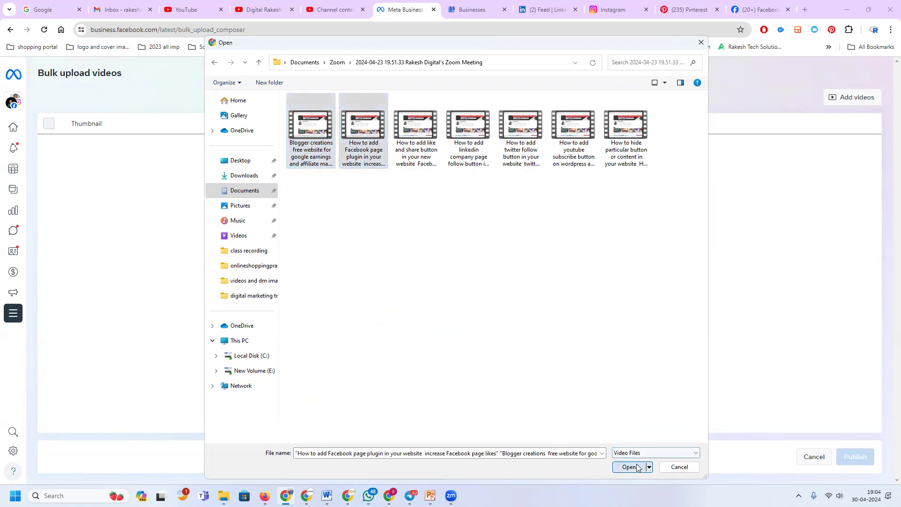
pyautogui.click(637, 464)
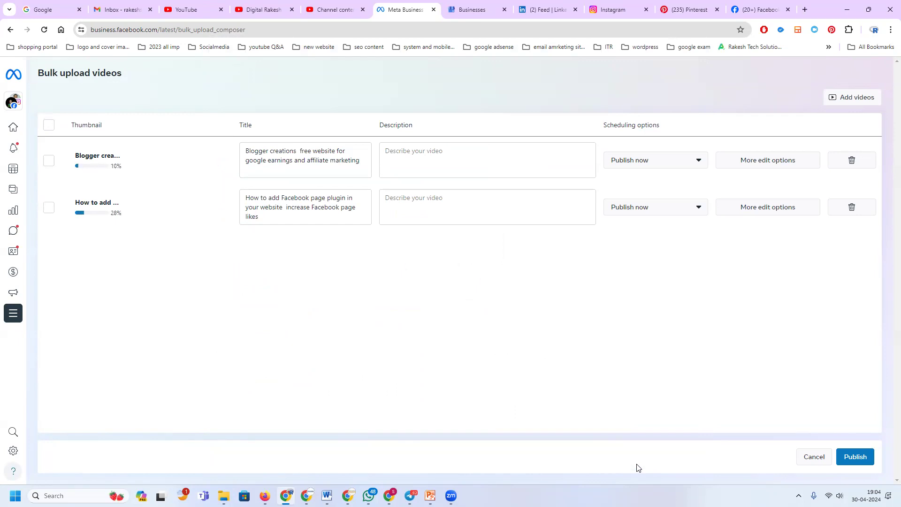
# - Copy each of the two videos' titles into its own description
pyautogui.tripleClick(331, 161)
pyautogui.hotkey('ctrl', 'c')
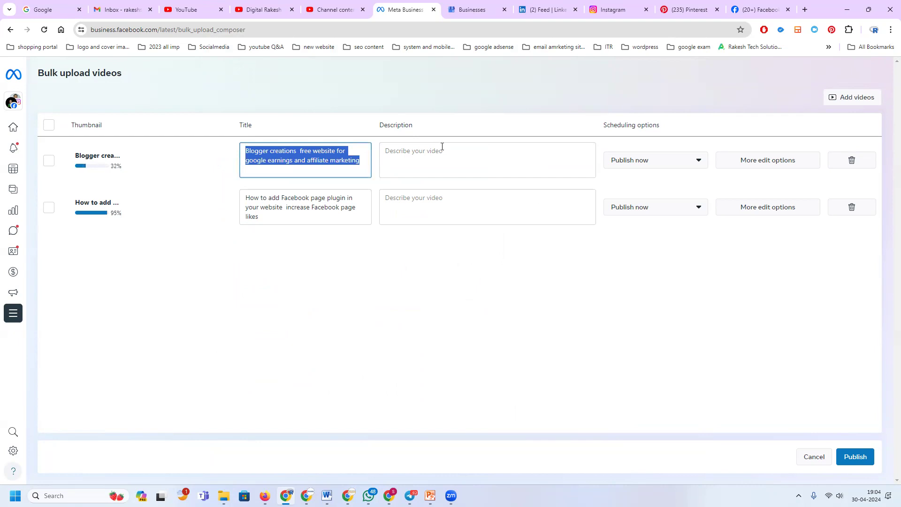
pyautogui.click(440, 147)
pyautogui.hotkey('ctrl', 'v')
pyautogui.tripleClick(311, 207)
pyautogui.hotkey('ctrl', 'c')
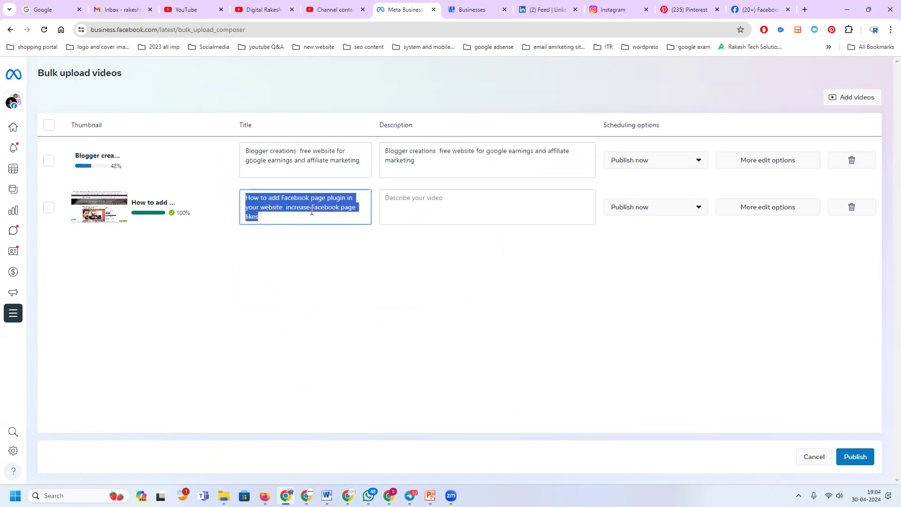
pyautogui.click(430, 201)
pyautogui.hotkey('ctrl', 'v')
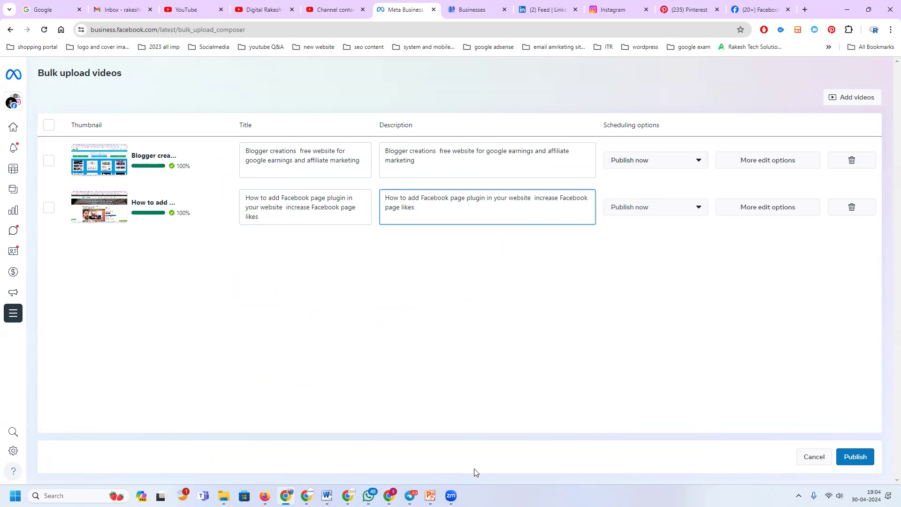
# - Switch to Canva in the other browser window and open the "Black Yellow Grunge Financial Tips YouTube Thumbnail" design
pyautogui.click(307, 495)
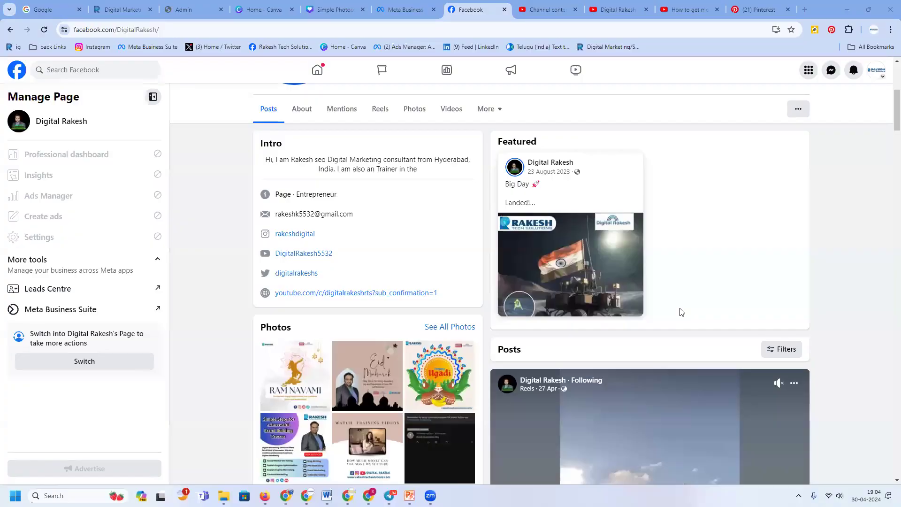
pyautogui.click(265, 10)
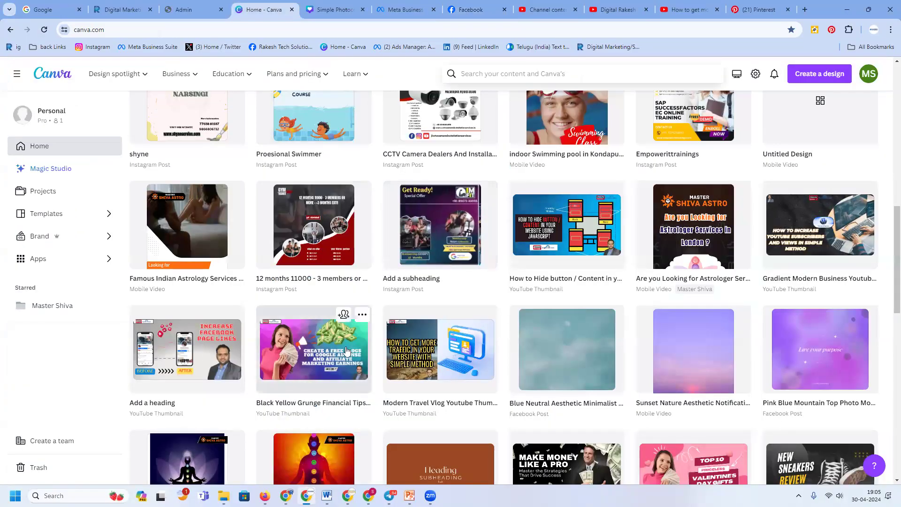
pyautogui.click(369, 317)
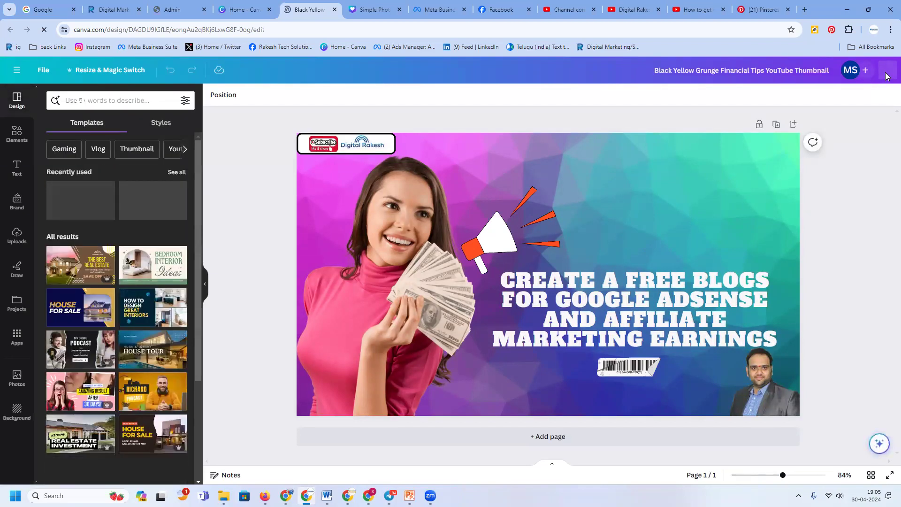
# - Download the open thumbnail design as a JPG
pyautogui.click(886, 76)
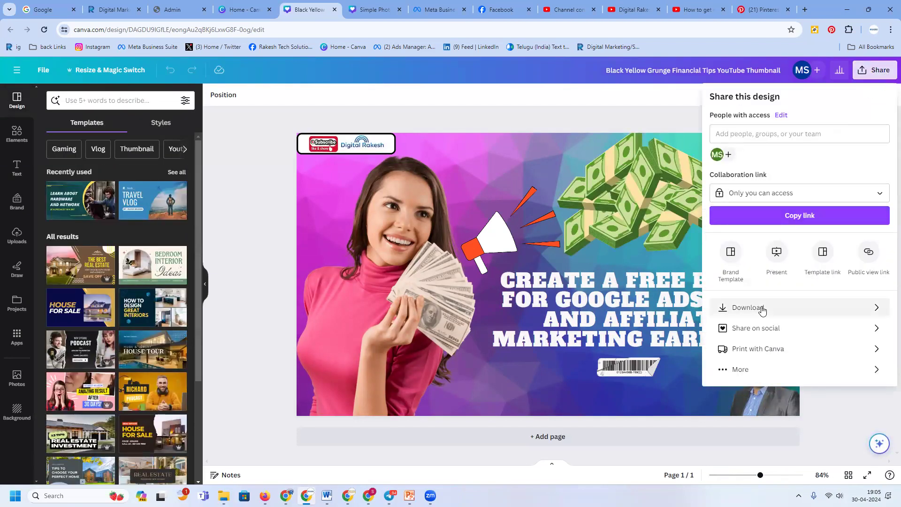
pyautogui.click(761, 306)
pyautogui.click(754, 141)
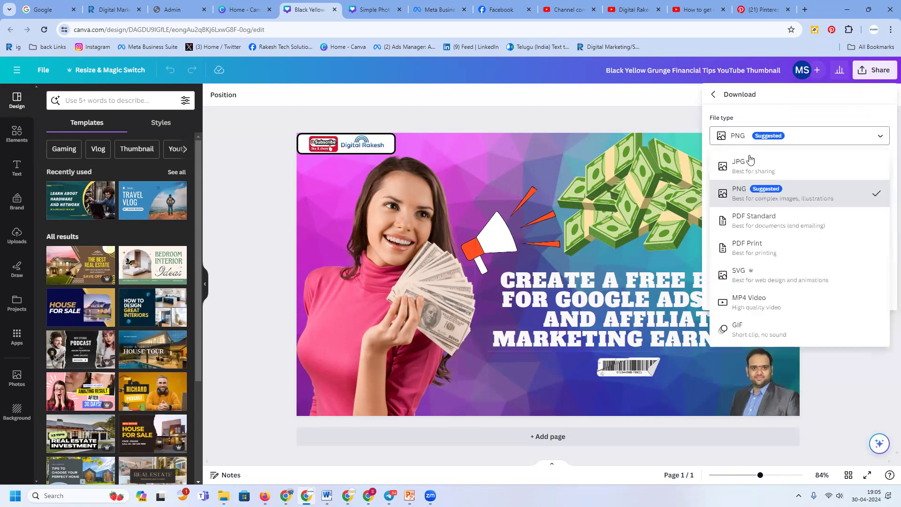
pyautogui.click(751, 161)
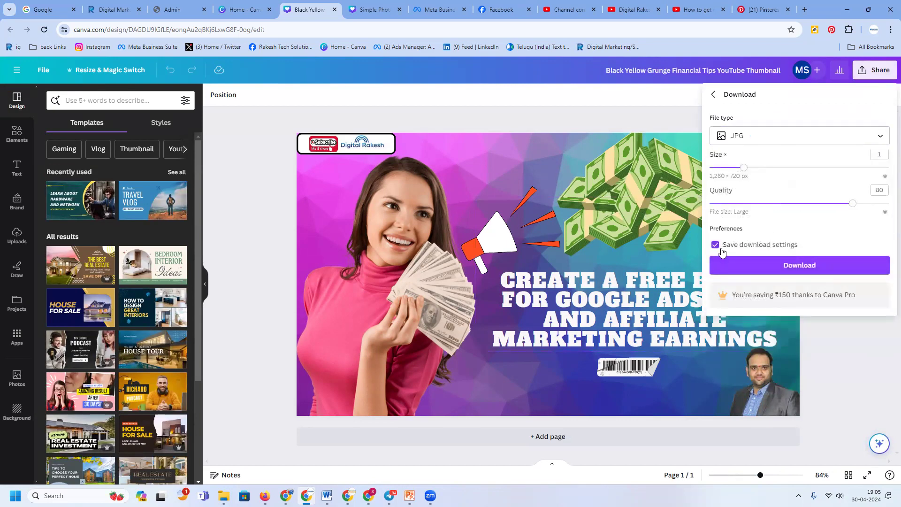
pyautogui.click(747, 266)
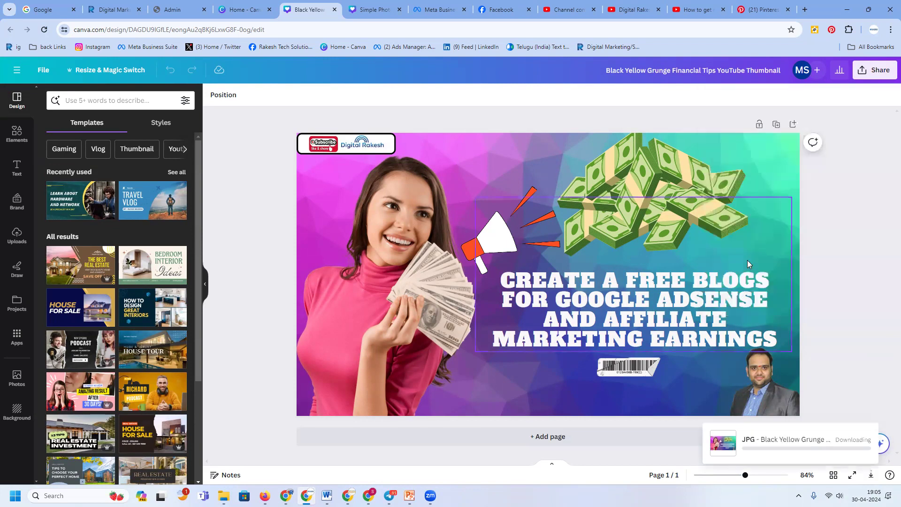
# - Find the "Increase Facebook Page Likes" YouTube thumbnail among the recent Canva designs and open it
pyautogui.click(235, 6)
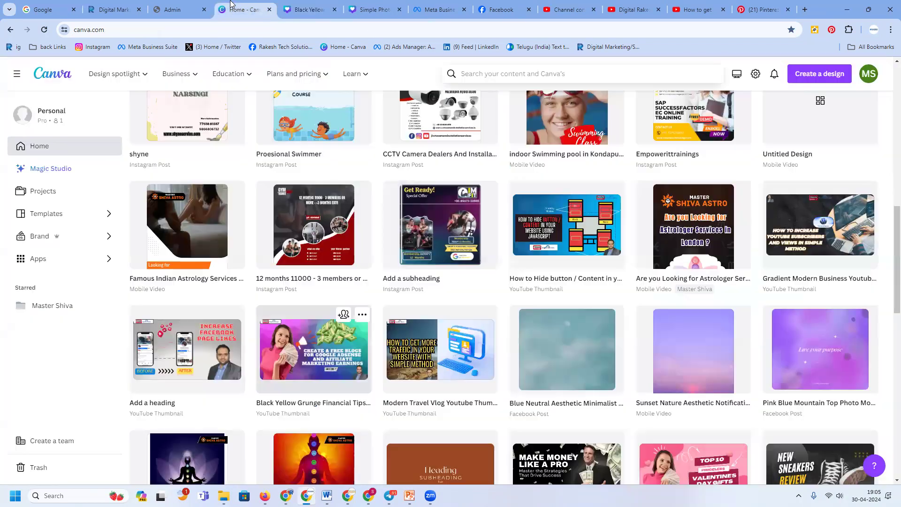
pyautogui.scroll(-1, 402, 269)
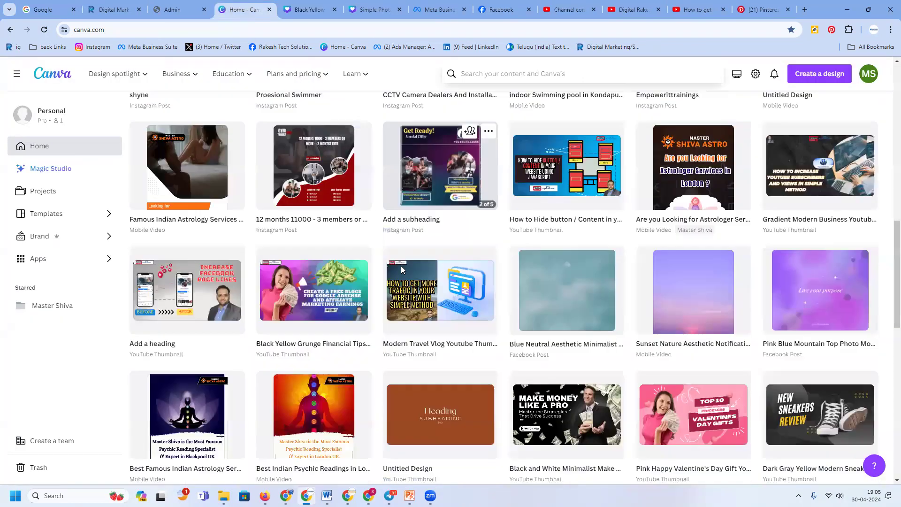
pyautogui.scroll(-4, 402, 267)
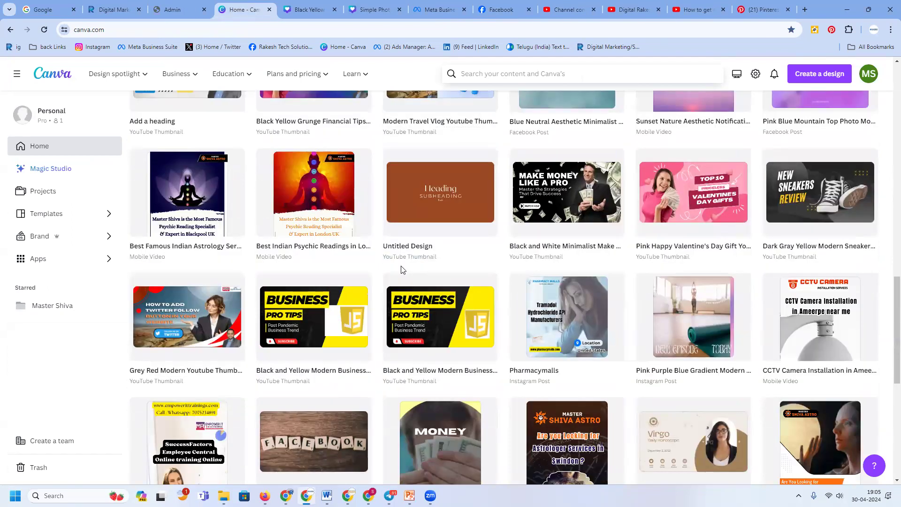
pyautogui.scroll(4, 403, 271)
pyautogui.scroll(5, 404, 274)
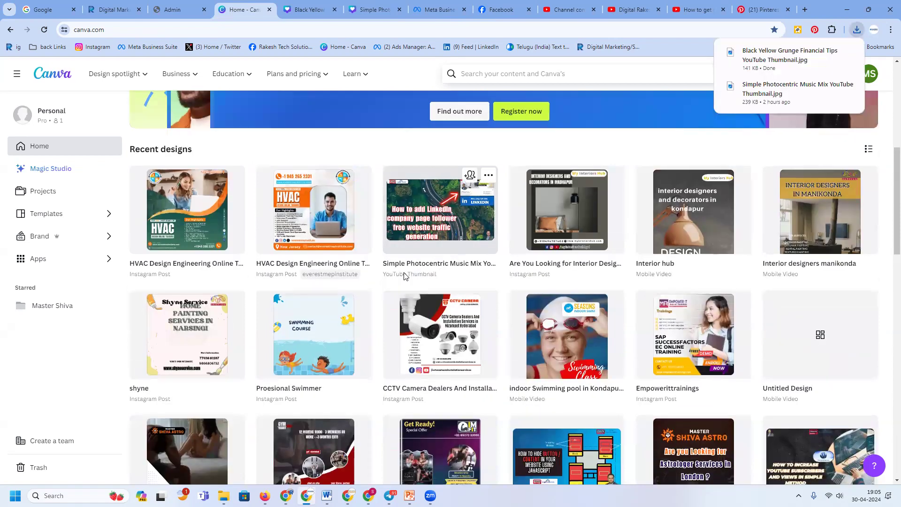
pyautogui.scroll(-11, 403, 276)
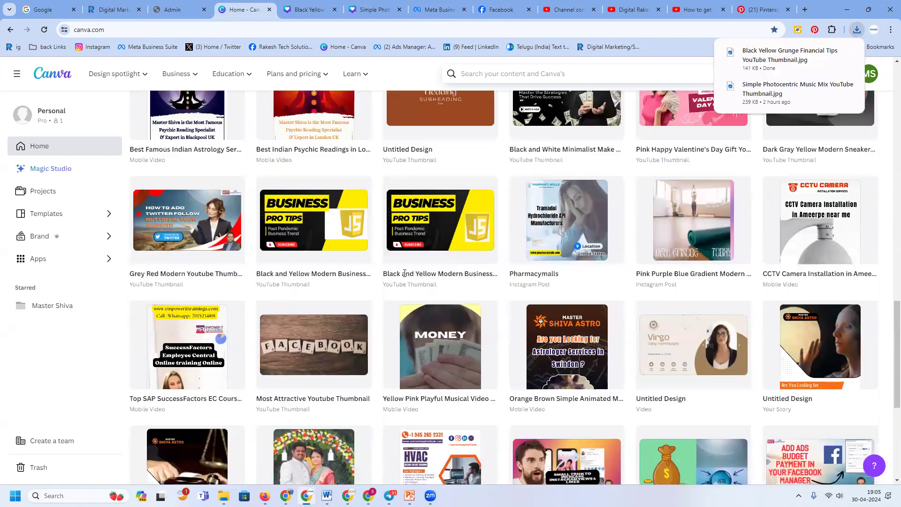
pyautogui.scroll(-7, 405, 273)
pyautogui.scroll(1, 404, 274)
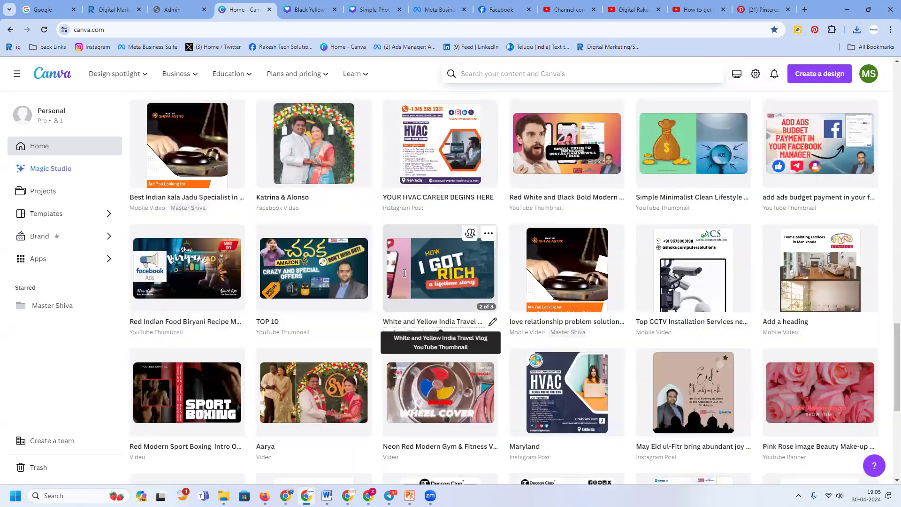
pyautogui.scroll(2, 404, 276)
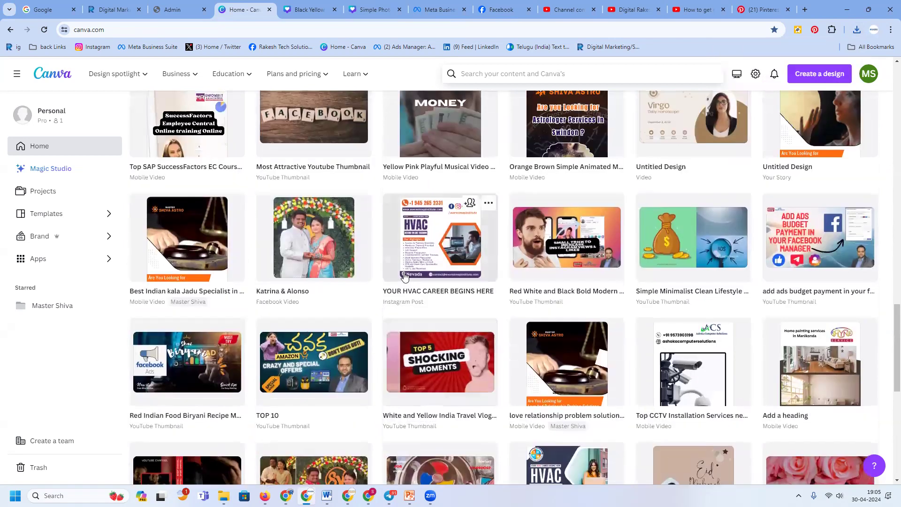
pyautogui.scroll(4, 405, 276)
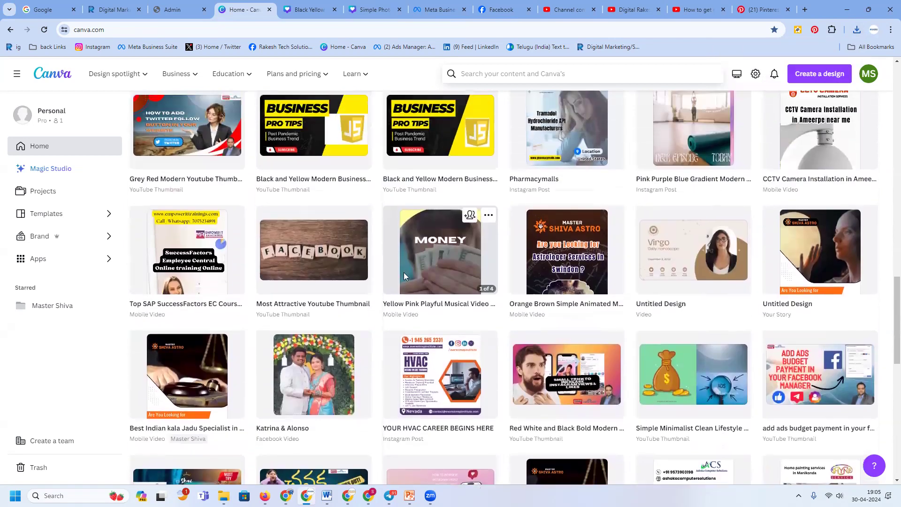
pyautogui.scroll(4, 404, 276)
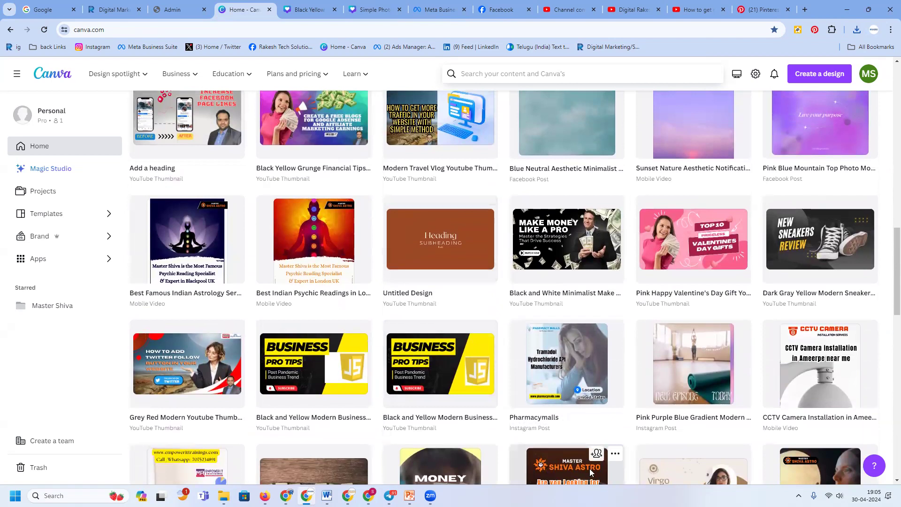
pyautogui.click(187, 119)
# - Download the open "Add a heading" thumbnail design as a JPG
pyautogui.click(873, 70)
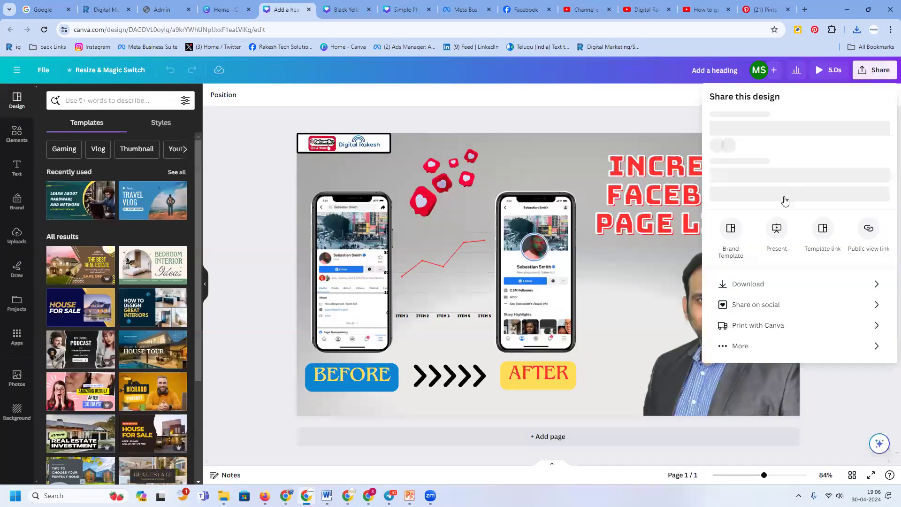
pyautogui.click(750, 312)
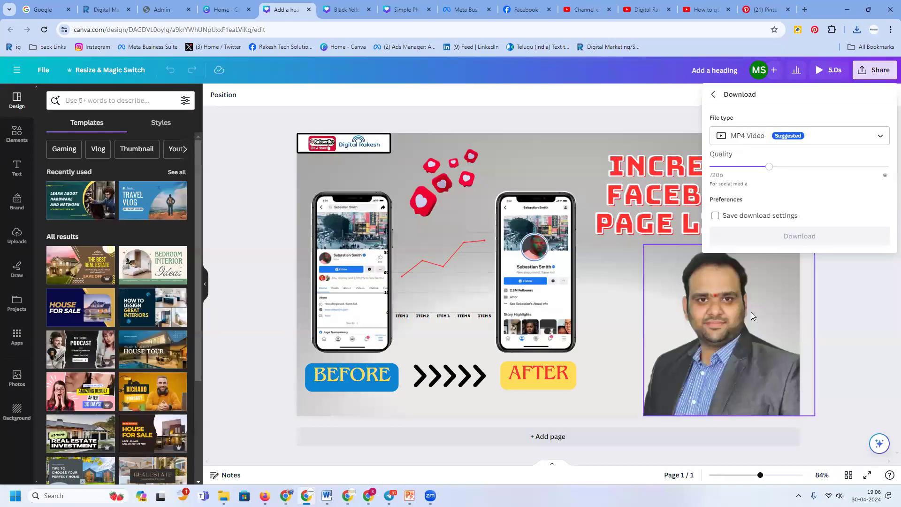
pyautogui.click(749, 139)
pyautogui.click(742, 168)
pyautogui.click(798, 298)
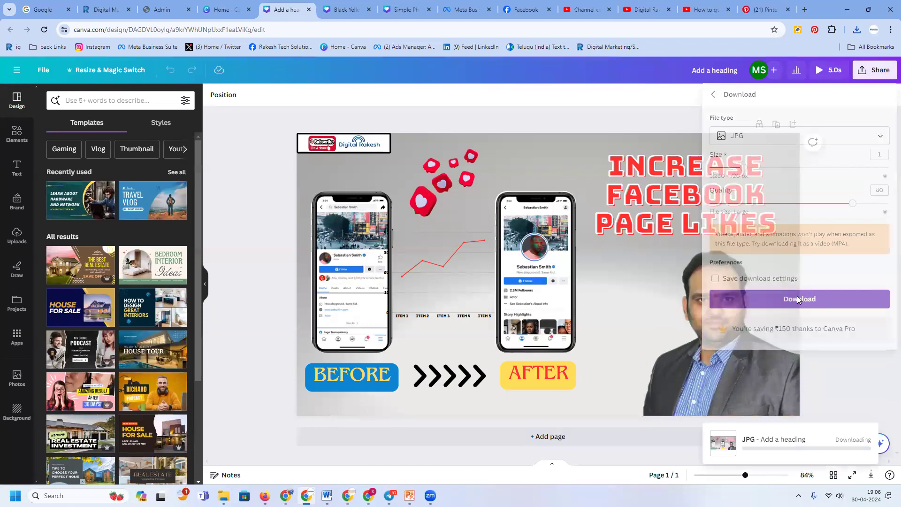
# - Switch back to Meta Business Suite and upload the Black Yellow Grunge thumbnail from Downloads as the Blogger creations video's thumbnail
pyautogui.moveTo(286, 495)
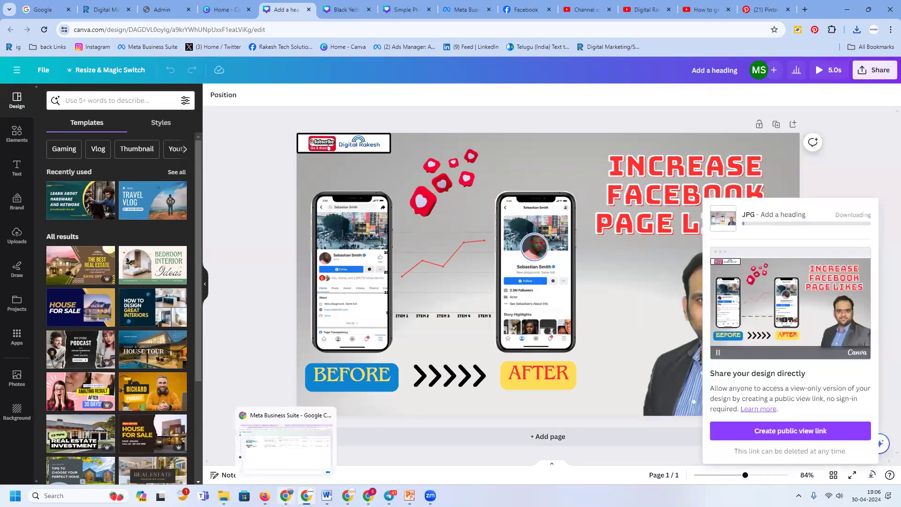
pyautogui.click(285, 444)
pyautogui.click(748, 159)
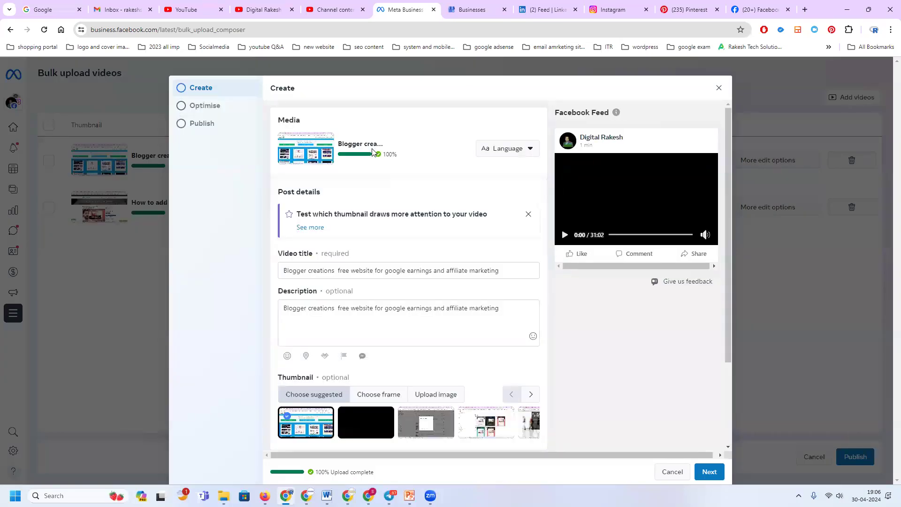
pyautogui.scroll(-2, 330, 296)
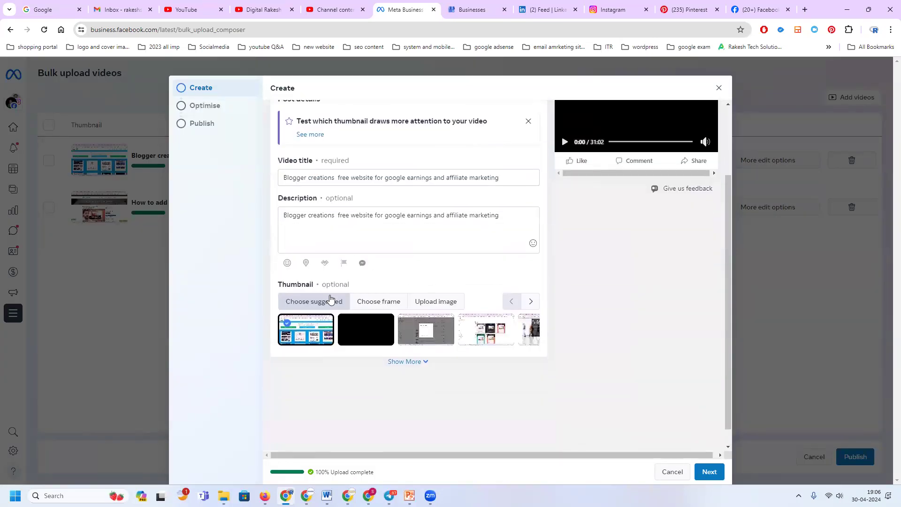
pyautogui.click(443, 303)
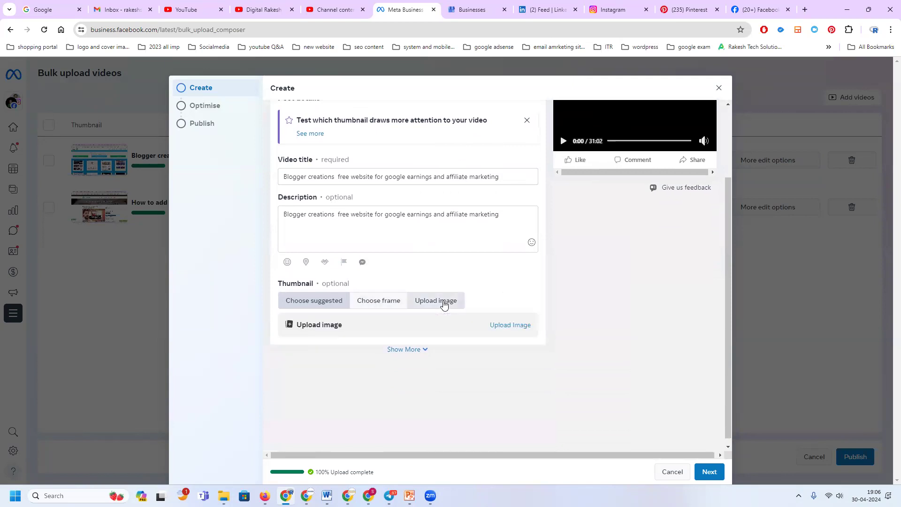
pyautogui.click(504, 324)
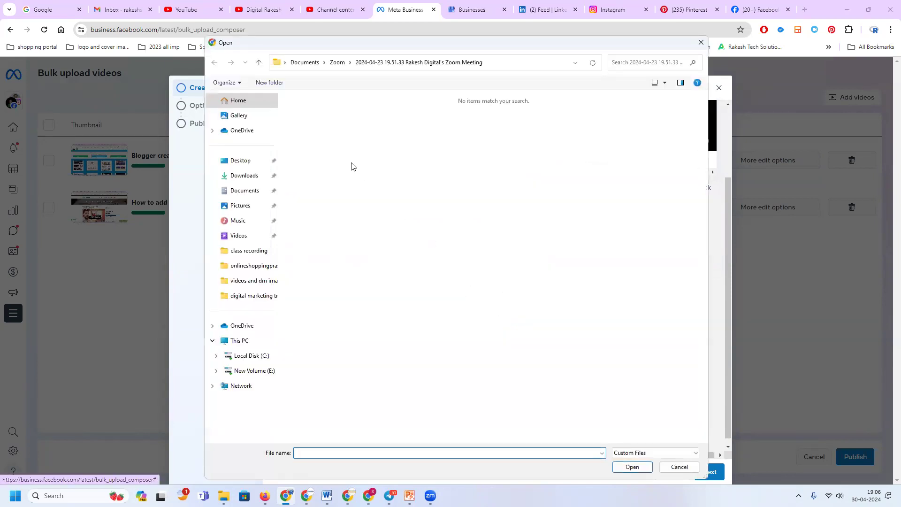
pyautogui.click(253, 190)
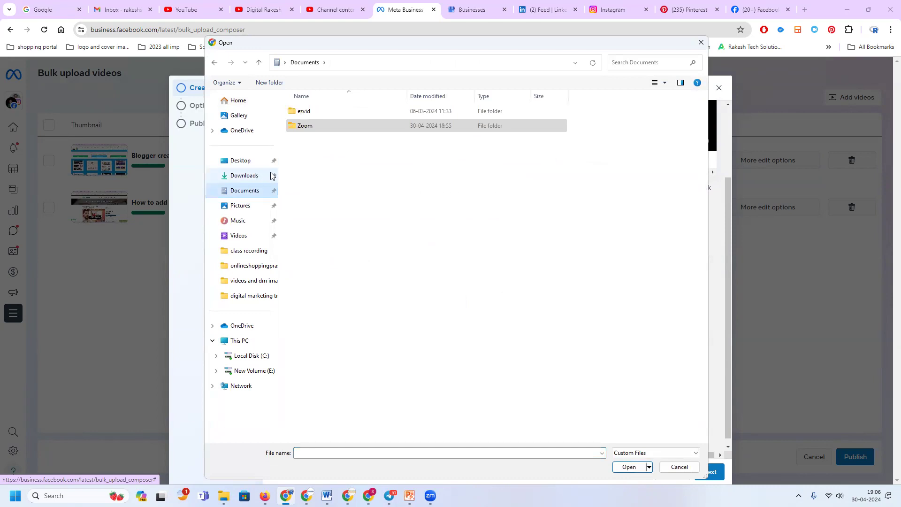
pyautogui.click(257, 177)
pyautogui.doubleClick(356, 139)
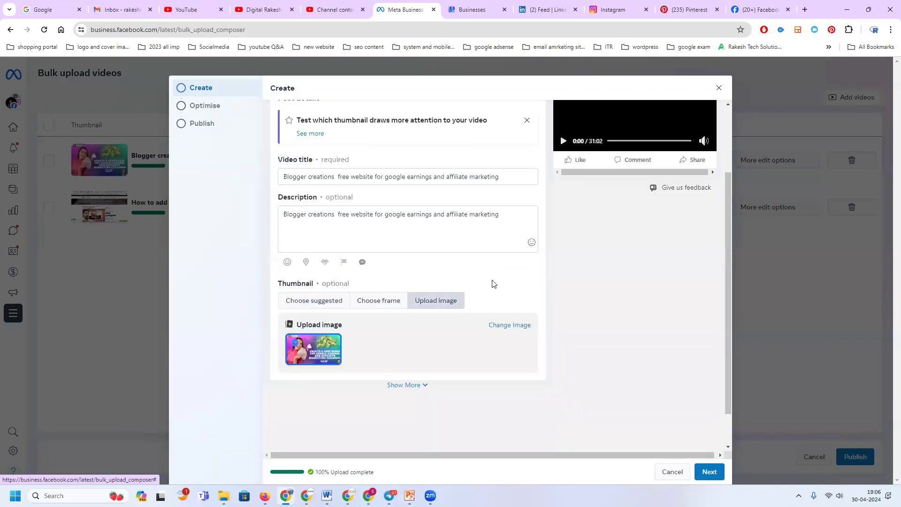
# - Keep the Blogger creations video's default optimisation settings and continue to its publishing options
pyautogui.click(705, 471)
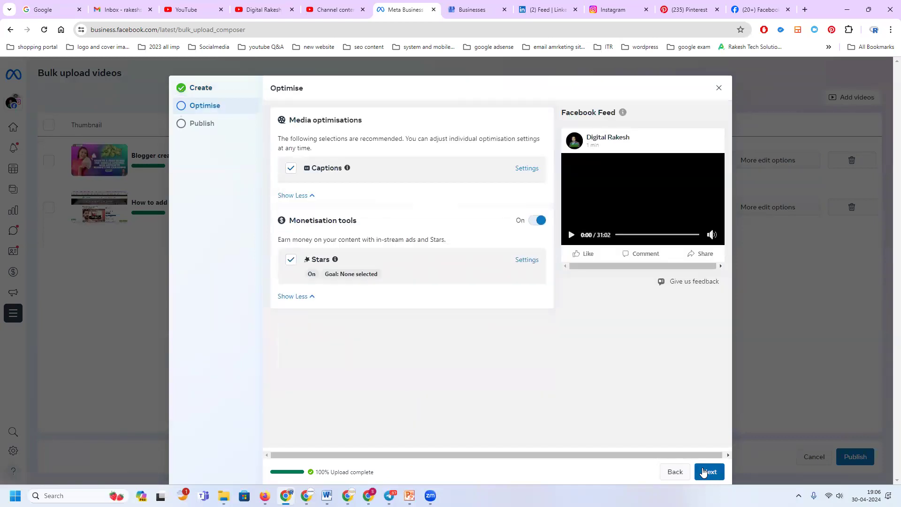
pyautogui.click(706, 471)
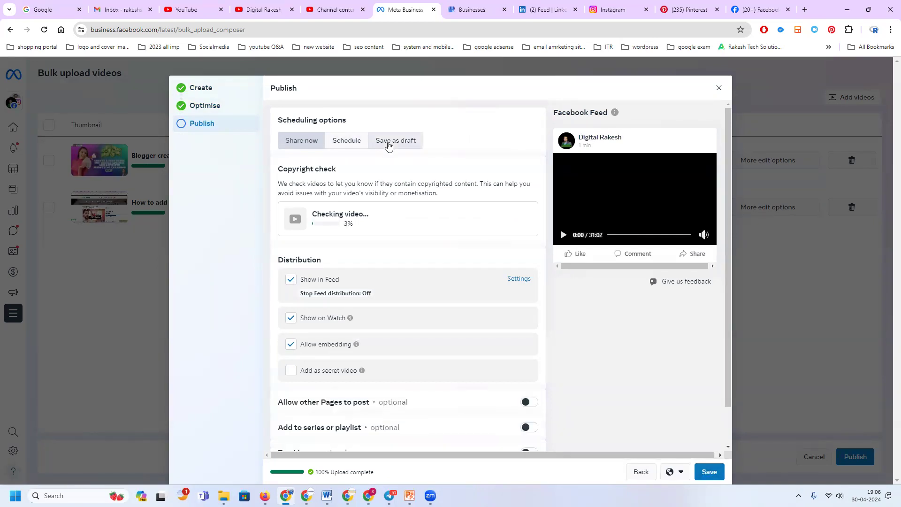
pyautogui.scroll(-1, 451, 225)
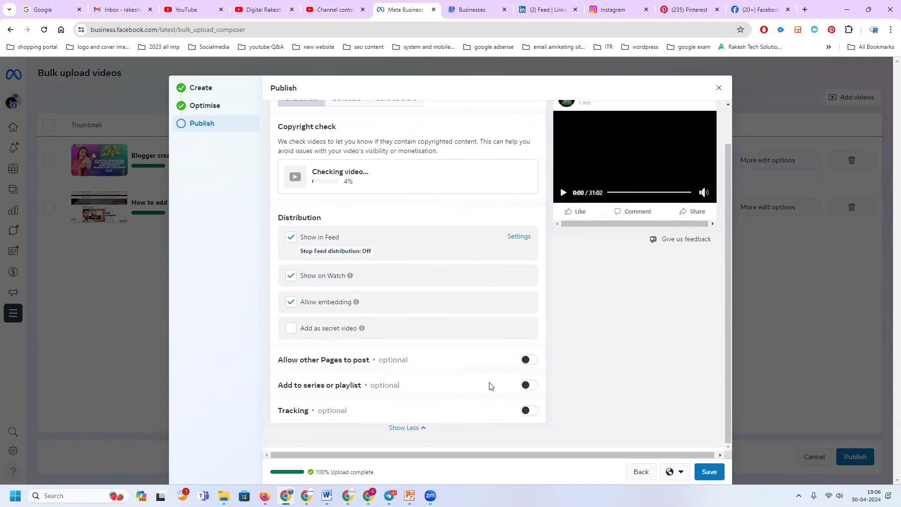
# - Add the video to the playlists "digital marketing training 2022", "digital rakesh" and "Learn Free Digital Marketing Training Couse Videos", and save its settings
pyautogui.click(532, 385)
pyautogui.scroll(-1, 559, 303)
pyautogui.click(395, 382)
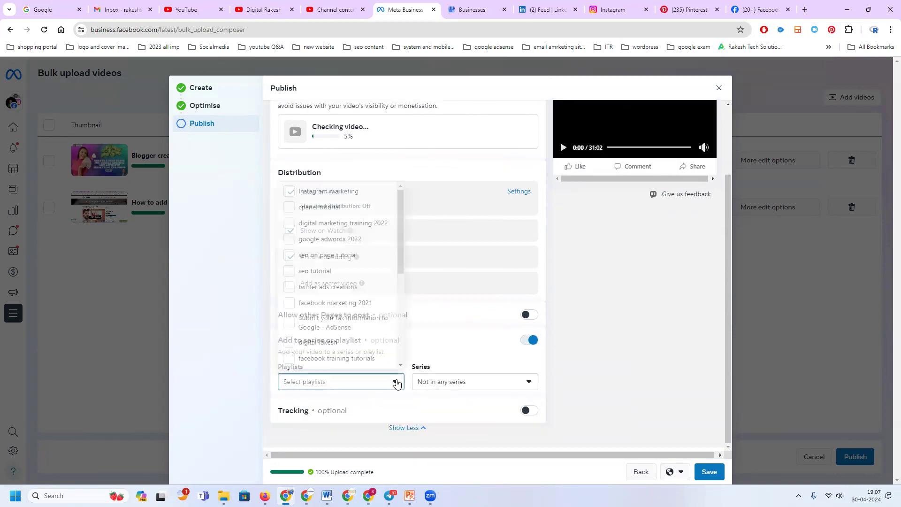
pyautogui.click(327, 222)
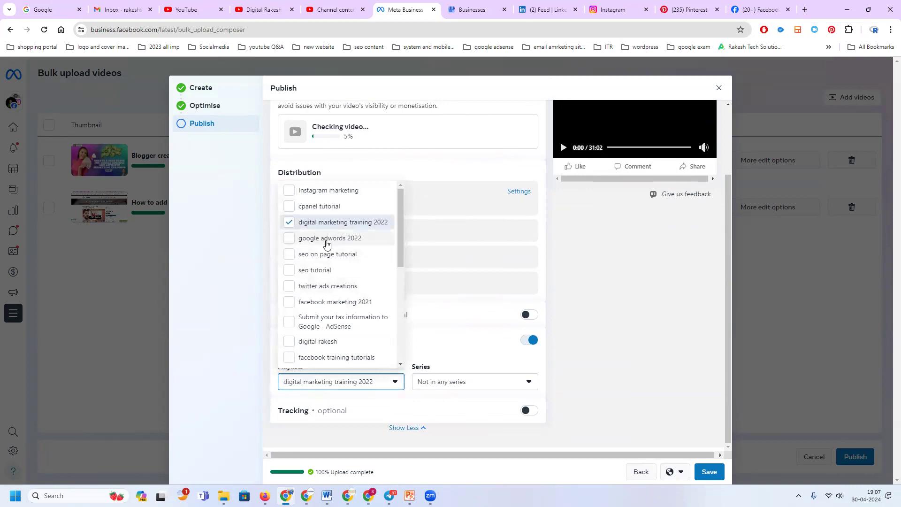
pyautogui.click(328, 341)
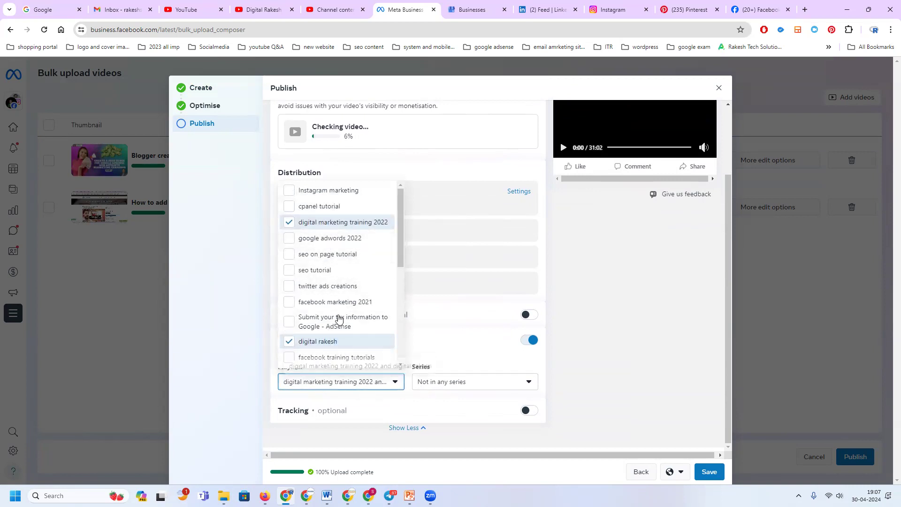
pyautogui.scroll(-5, 339, 319)
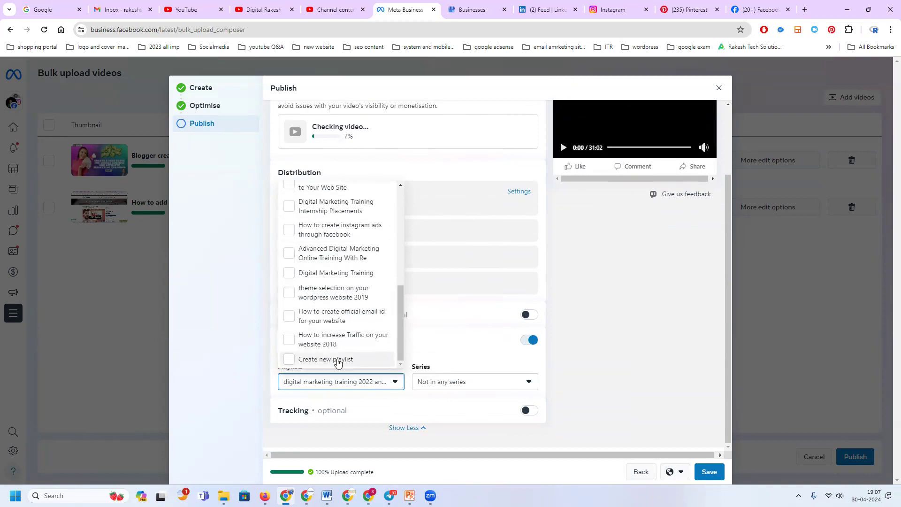
pyautogui.scroll(3, 341, 340)
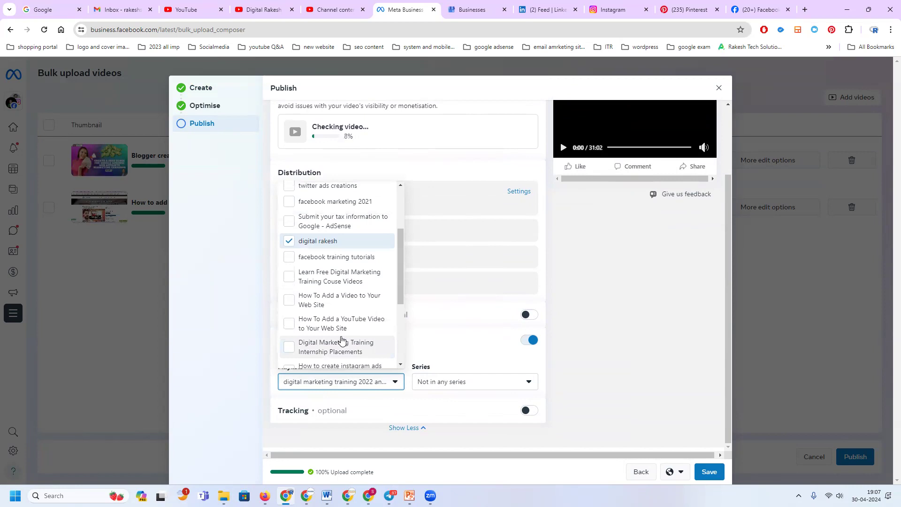
pyautogui.click(326, 277)
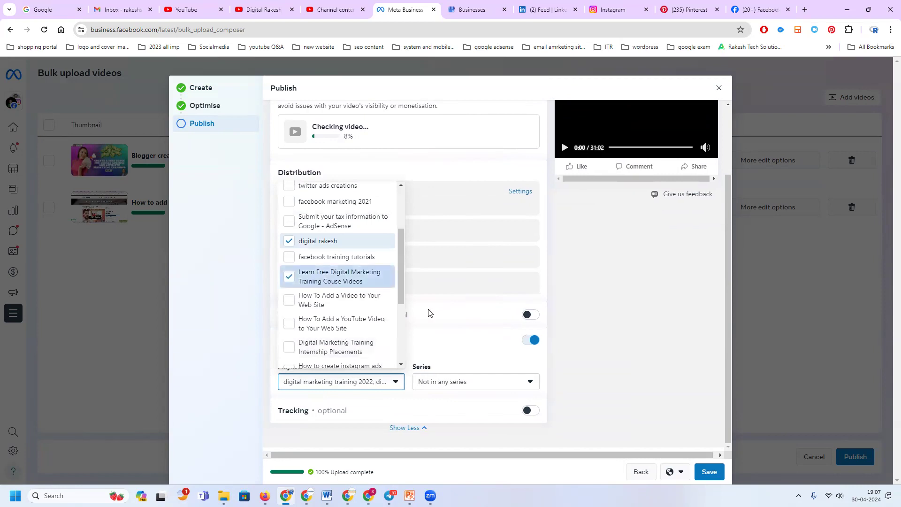
pyautogui.click(488, 350)
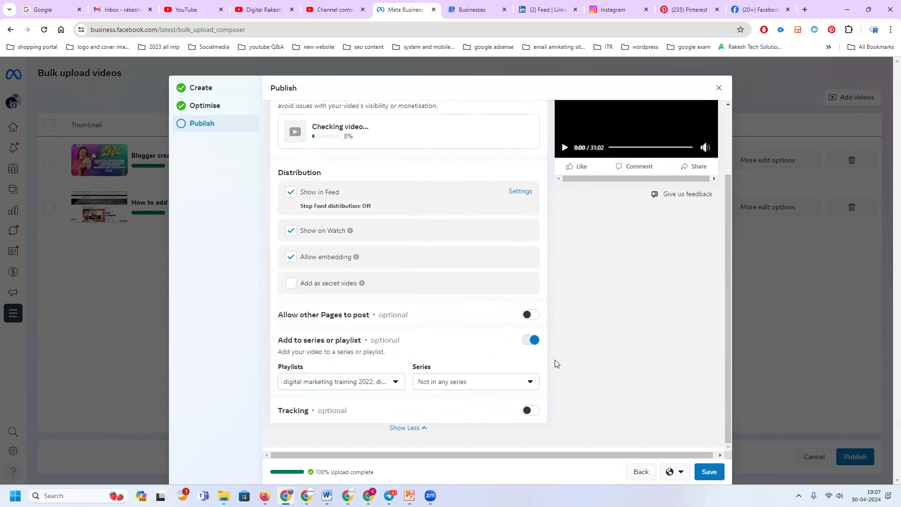
pyautogui.click(709, 471)
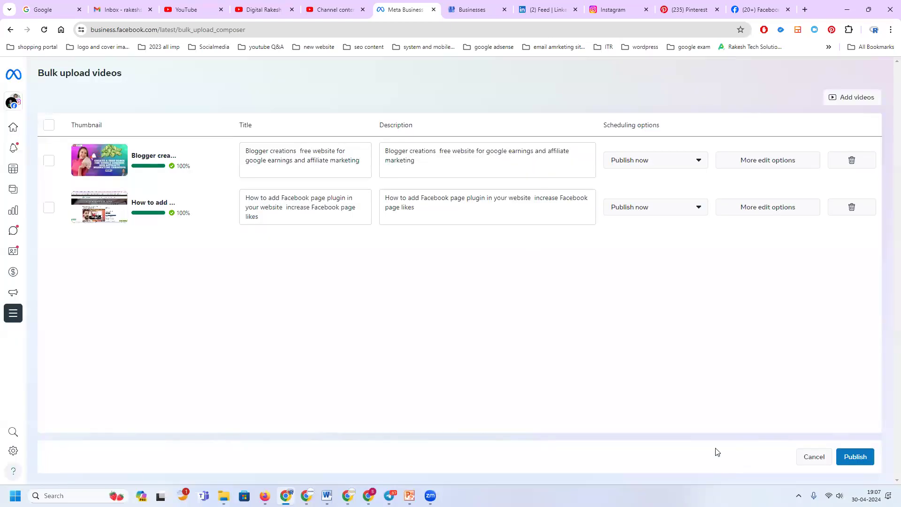
# - Open the Facebook page plugin video's extended edit options and upload the downloaded "Increase Facebook Page Likes" image as its thumbnail
pyautogui.click(660, 207)
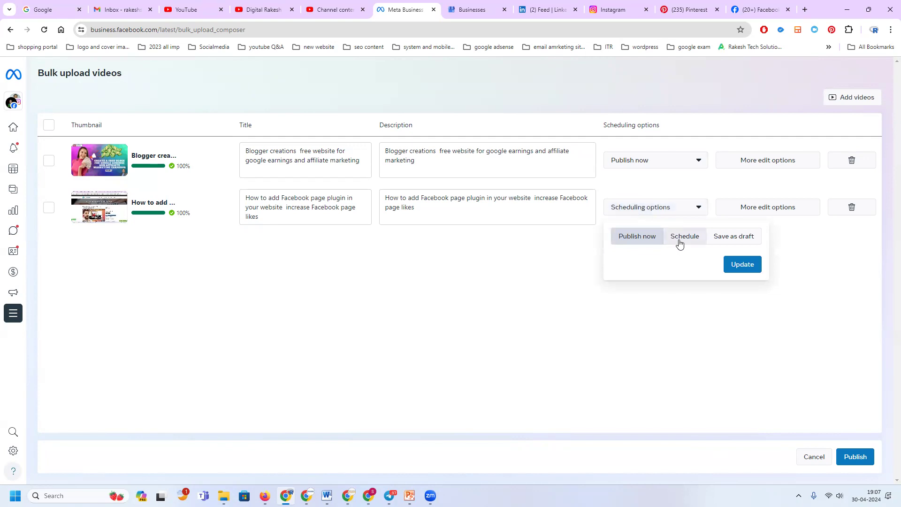
pyautogui.click(751, 208)
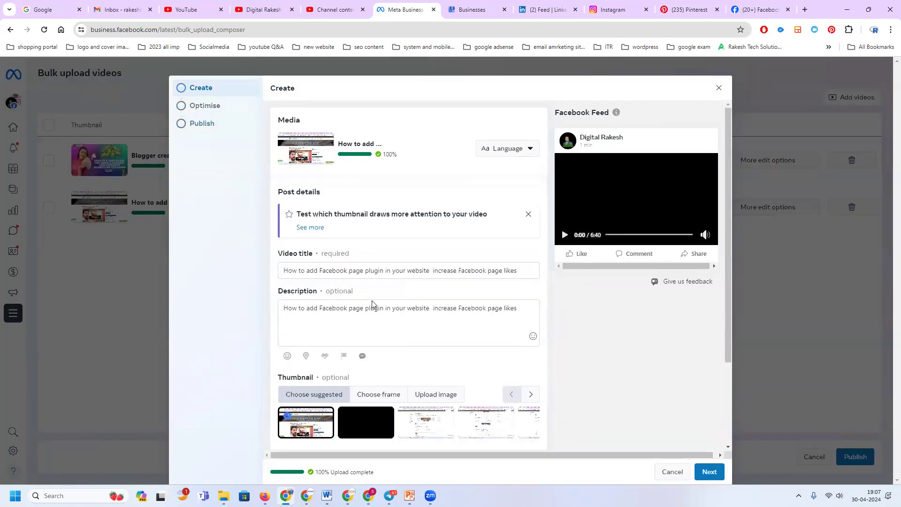
pyautogui.click(436, 394)
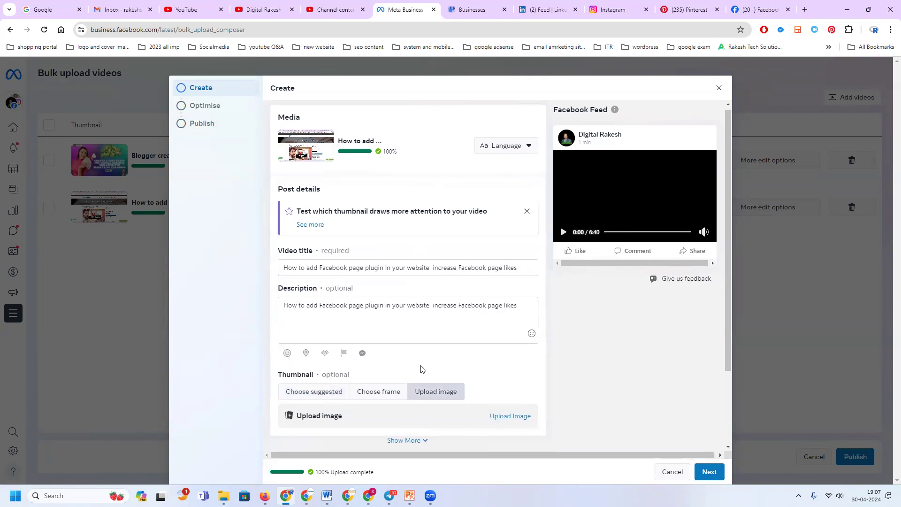
pyautogui.scroll(-2, 469, 347)
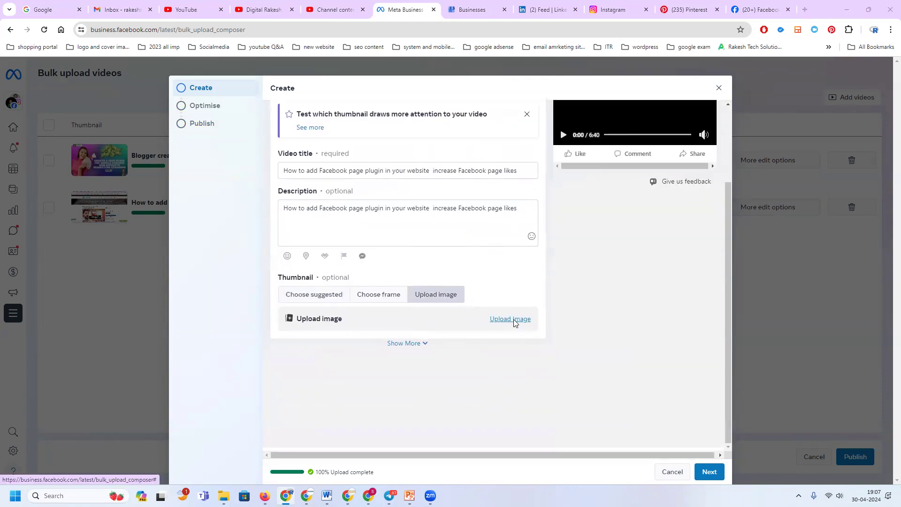
pyautogui.click(511, 320)
pyautogui.doubleClick(314, 146)
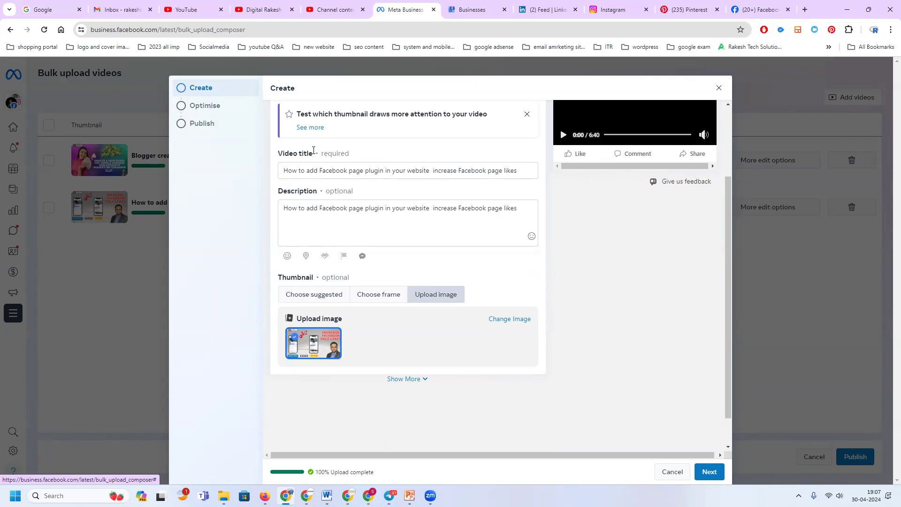
# - Keep the Facebook page plugin video's default optimisation settings and continue to its publishing options
pyautogui.click(709, 471)
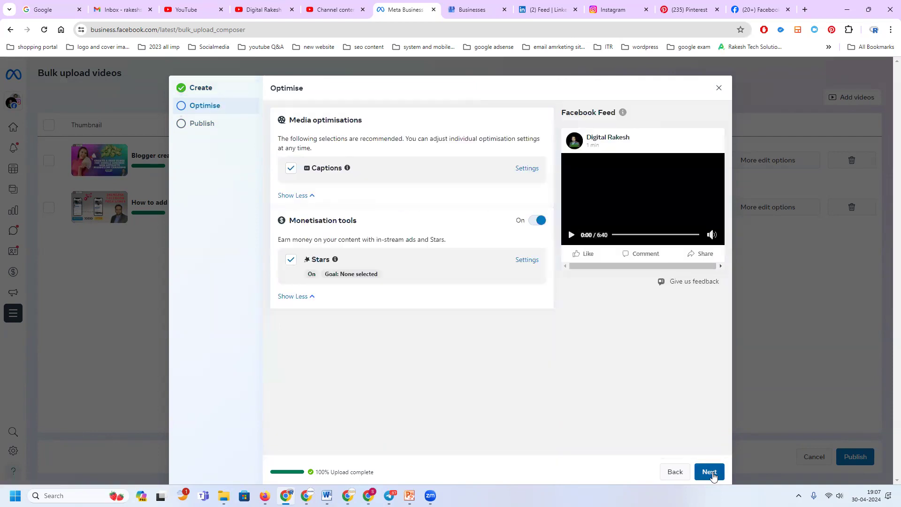
pyautogui.click(711, 473)
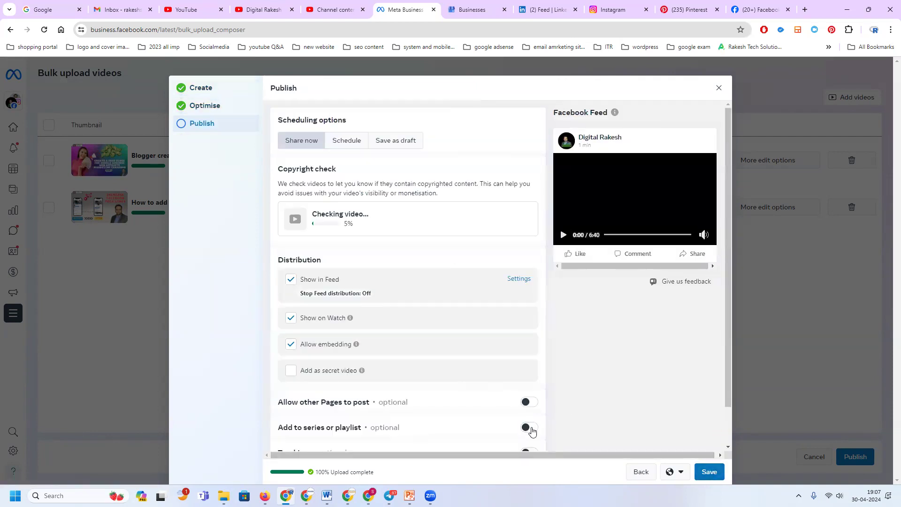
pyautogui.scroll(-1, 578, 345)
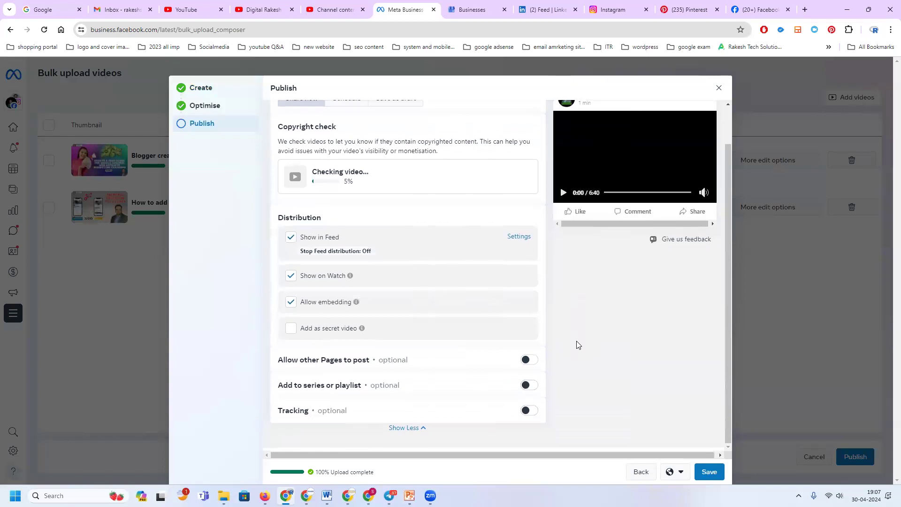
pyautogui.click(529, 360)
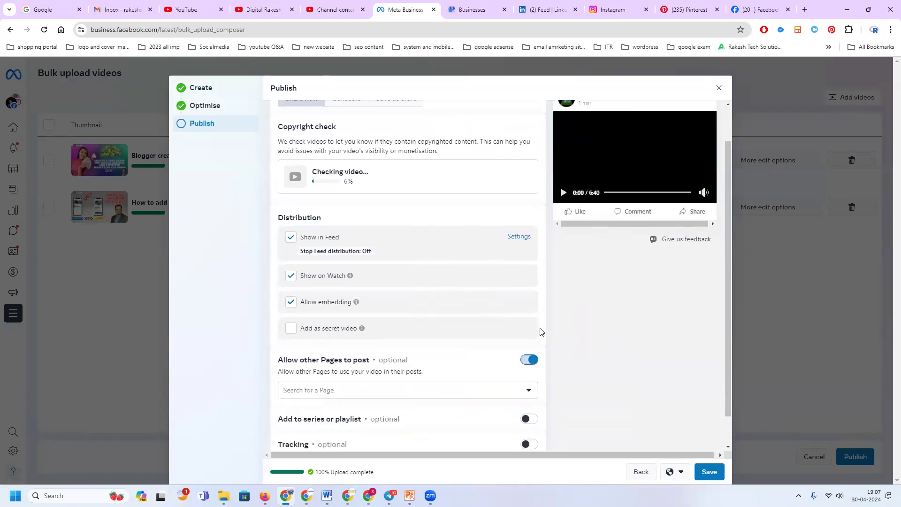
pyautogui.scroll(-1, 541, 331)
pyautogui.click(530, 357)
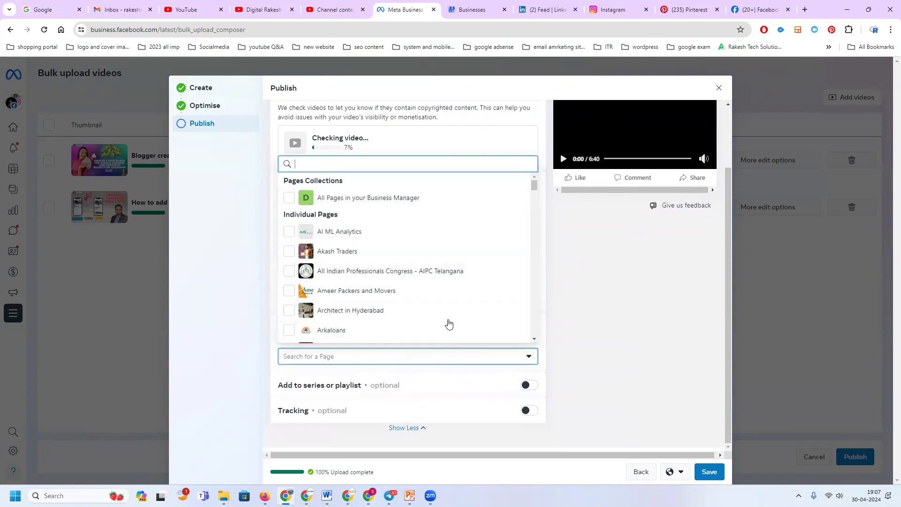
pyautogui.click(595, 285)
pyautogui.click(529, 329)
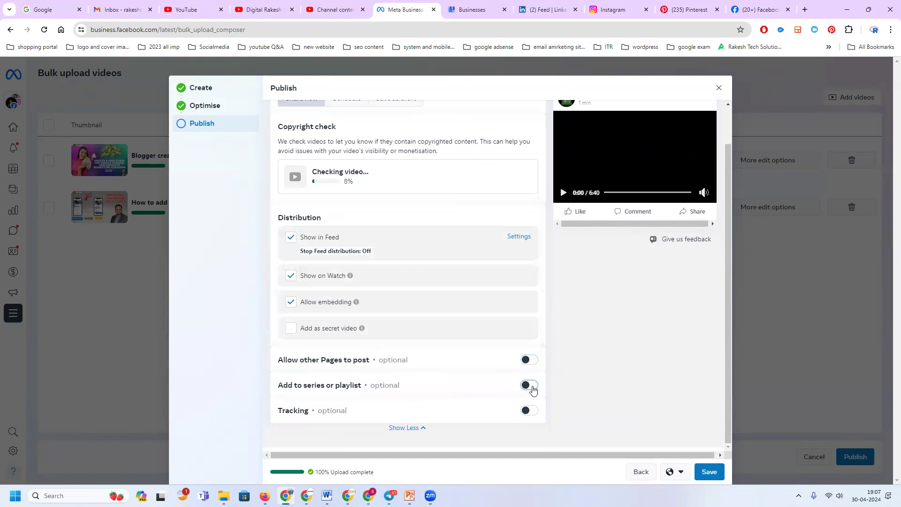
# - Add the Facebook page plugin video to the playlists "digital marketing training 2022", "facebook marketing 2021" and "facebook training tutorials"
pyautogui.click(533, 388)
pyautogui.click(375, 428)
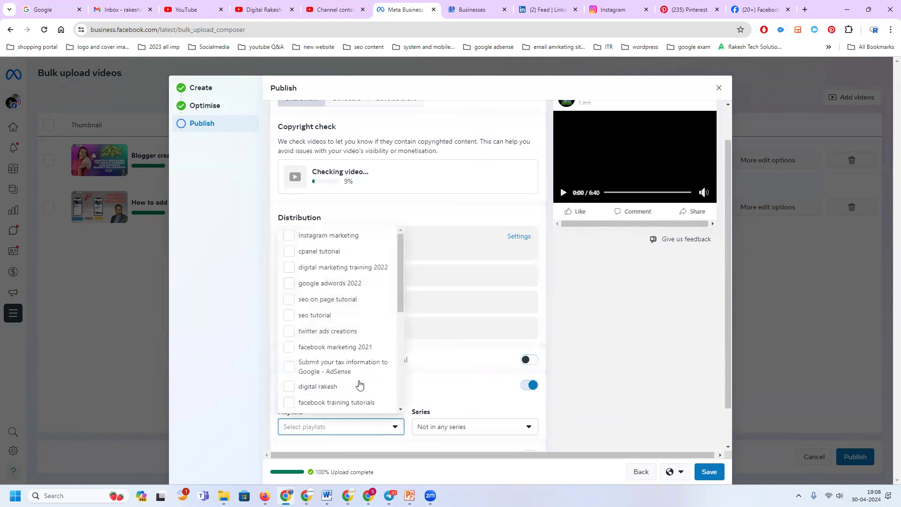
pyautogui.click(316, 268)
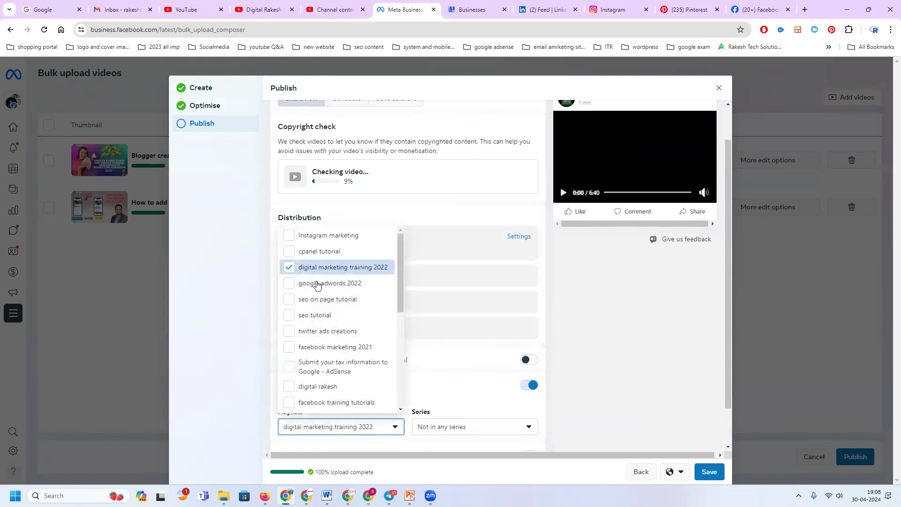
pyautogui.click(318, 348)
pyautogui.scroll(-1, 318, 350)
pyautogui.click(318, 353)
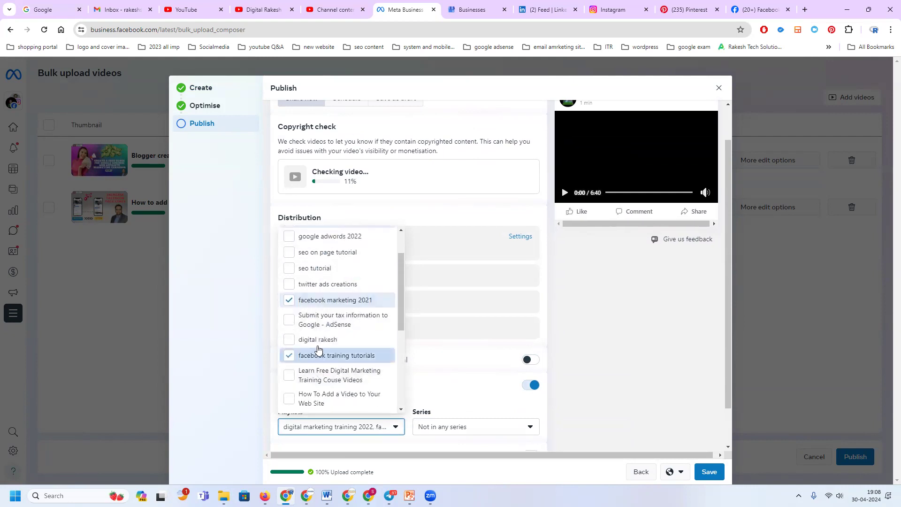
# - Also add the video to the playlists "digital rakesh" and "Learn Free Digital Marketing Training Couse Videos", and save its settings
pyautogui.click(317, 341)
pyautogui.click(317, 375)
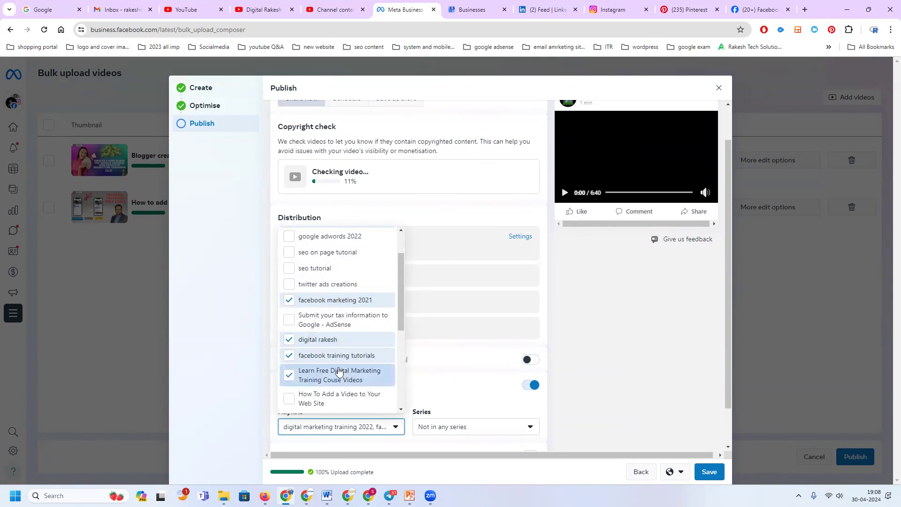
pyautogui.click(624, 345)
pyautogui.click(708, 471)
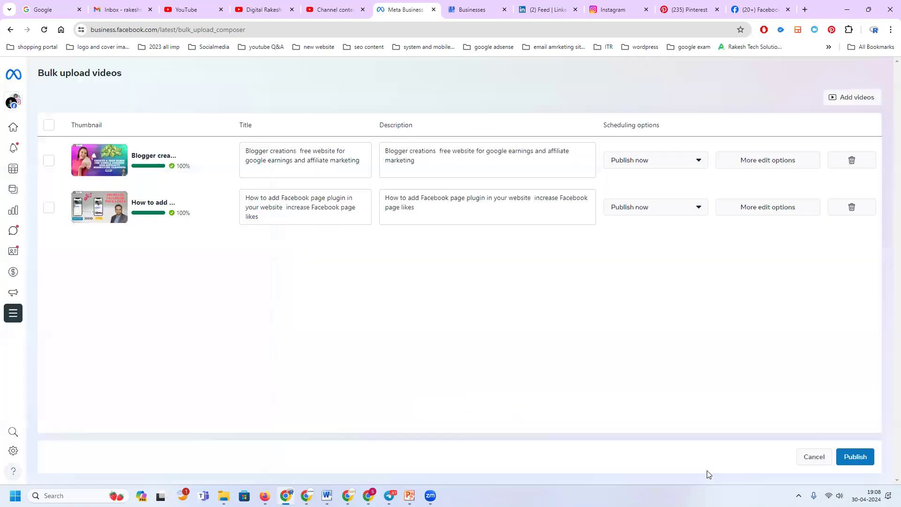
# - Schedule the Facebook page plugin video for 30 April 2024 at 20:30
pyautogui.click(654, 213)
pyautogui.click(684, 237)
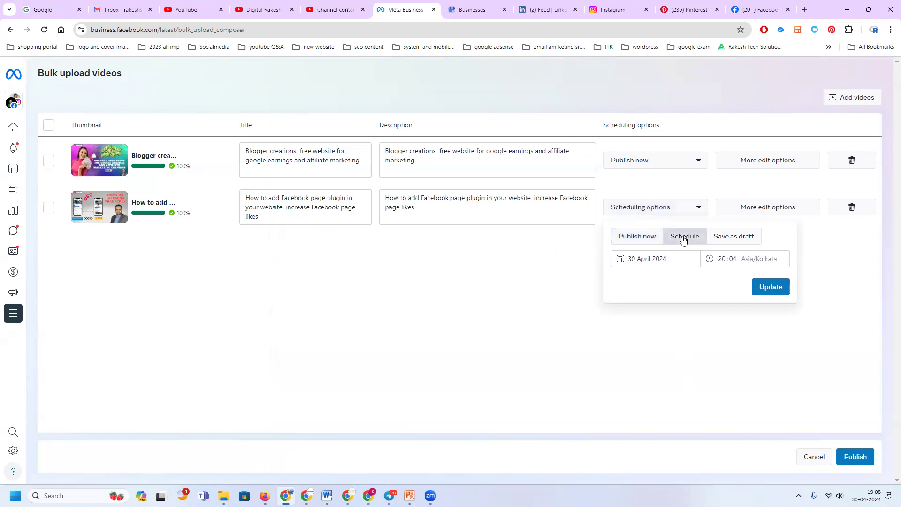
pyautogui.click(722, 259)
pyautogui.press('Down')
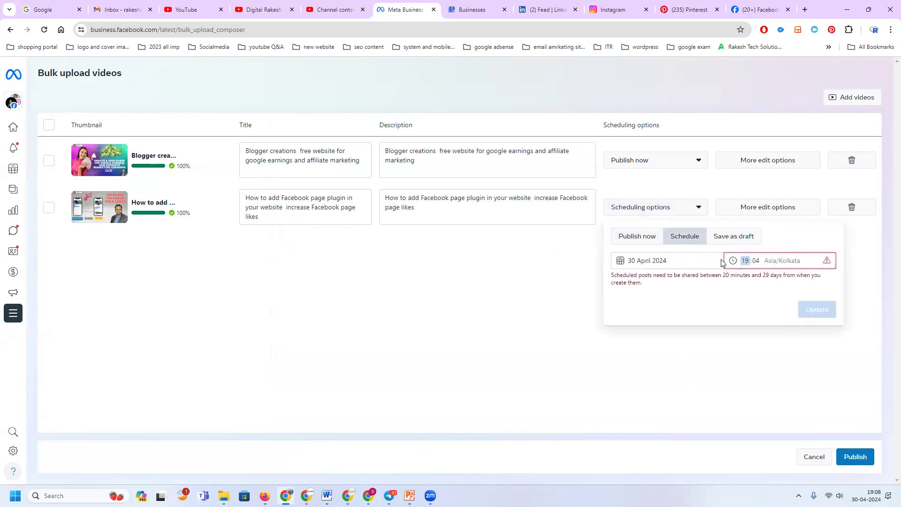
pyautogui.click(756, 260)
pyautogui.write('30')
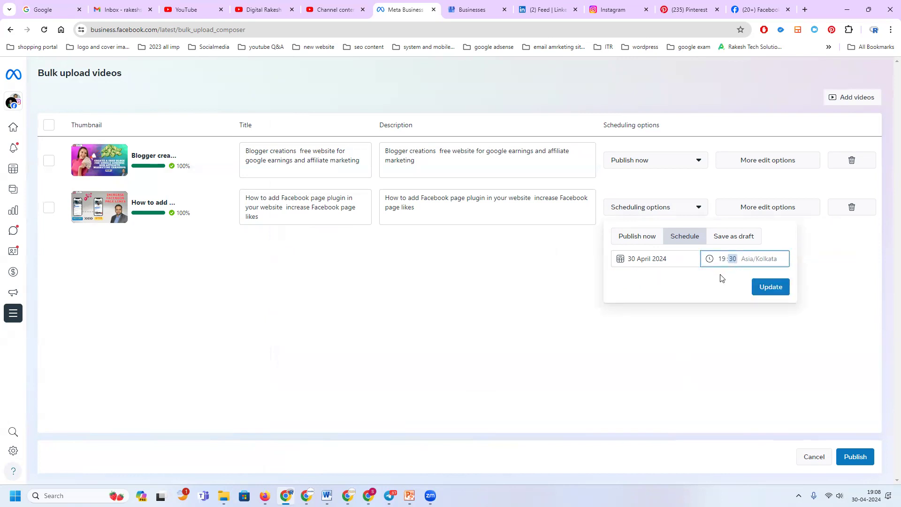
pyautogui.click(723, 259)
pyautogui.write('20')
pyautogui.click(773, 287)
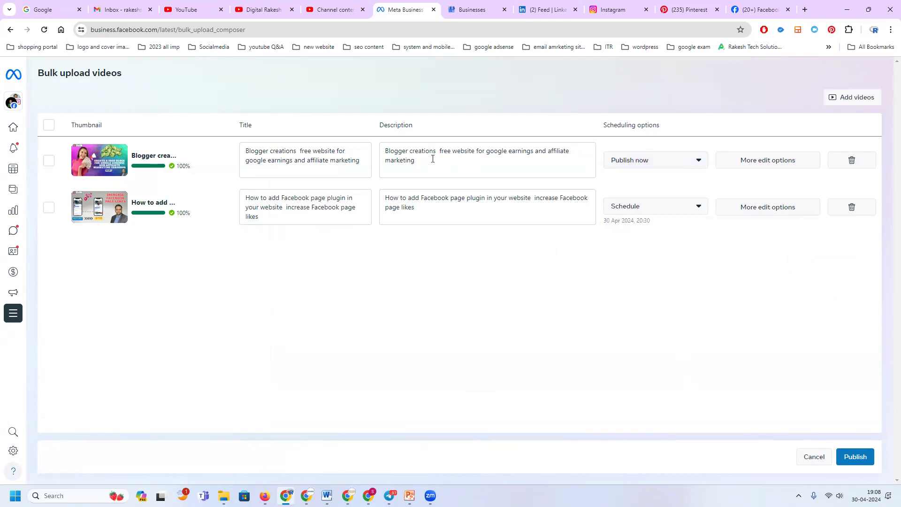
# - Switch to the Facebook page, reload it and copy the subscribe text, channel links and first two hashtags from the newest post's full description
pyautogui.click(763, 9)
pyautogui.scroll(-1, 510, 218)
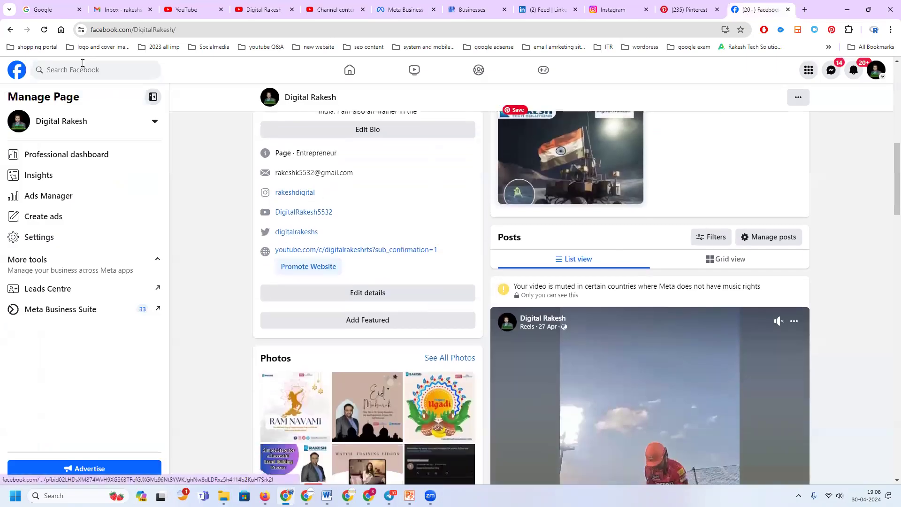
pyautogui.click(44, 29)
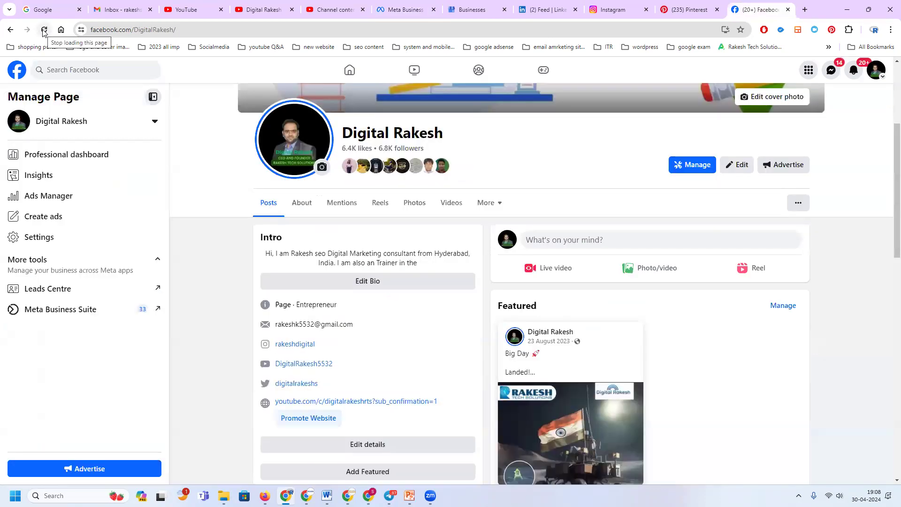
pyautogui.scroll(-6, 185, 186)
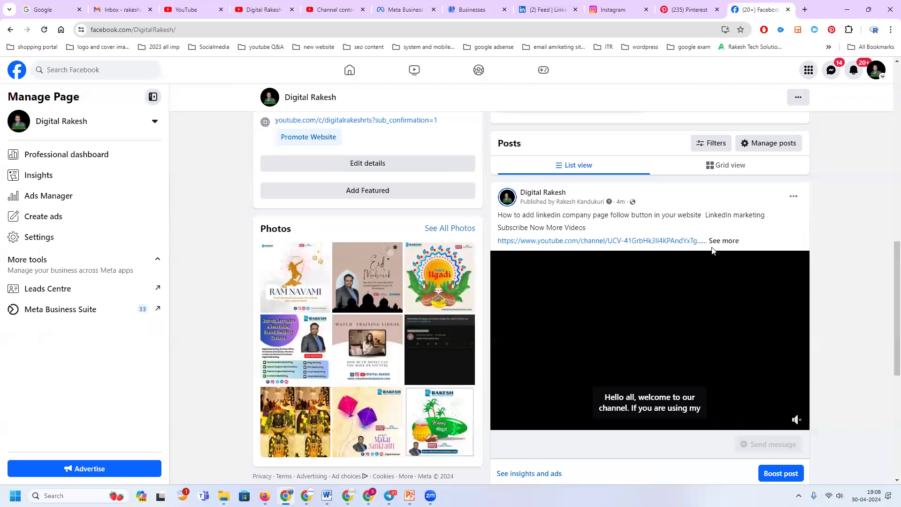
pyautogui.click(721, 241)
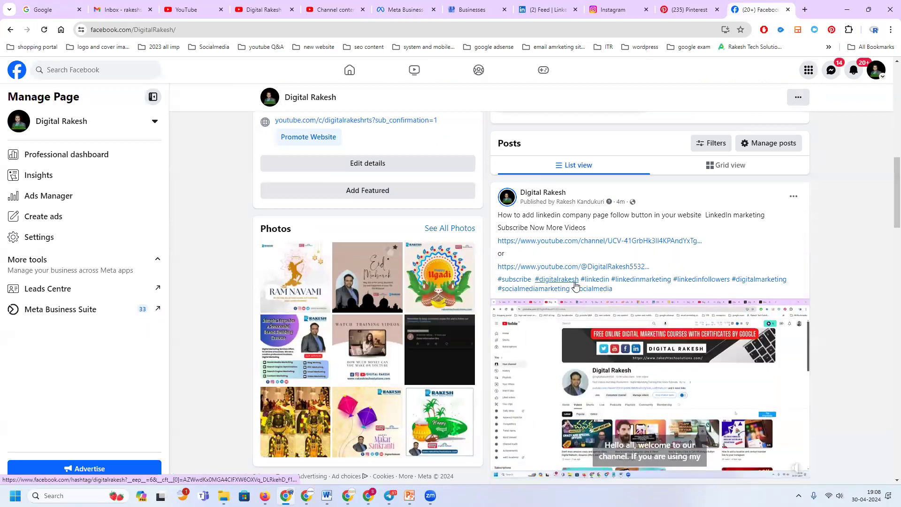
pyautogui.moveTo(499, 226); pyautogui.dragTo(582, 280)
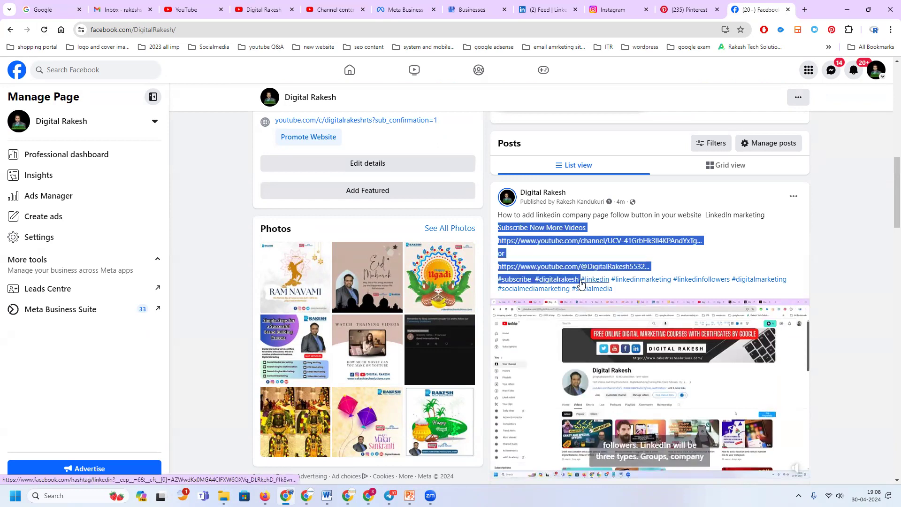
# - Return to Meta Business Suite and append the copied subscribe text on a new line of the Blogger creations video's description
pyautogui.click(406, 9)
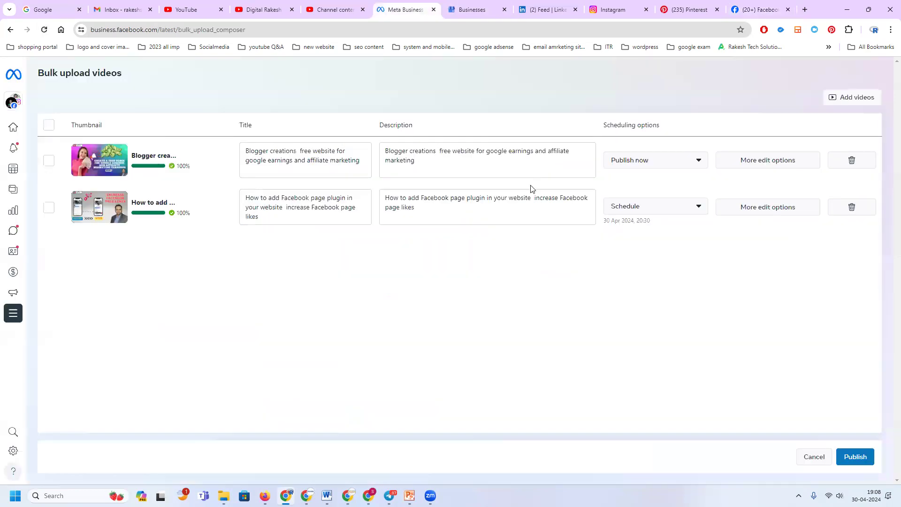
pyautogui.click(451, 167)
pyautogui.press('Return')
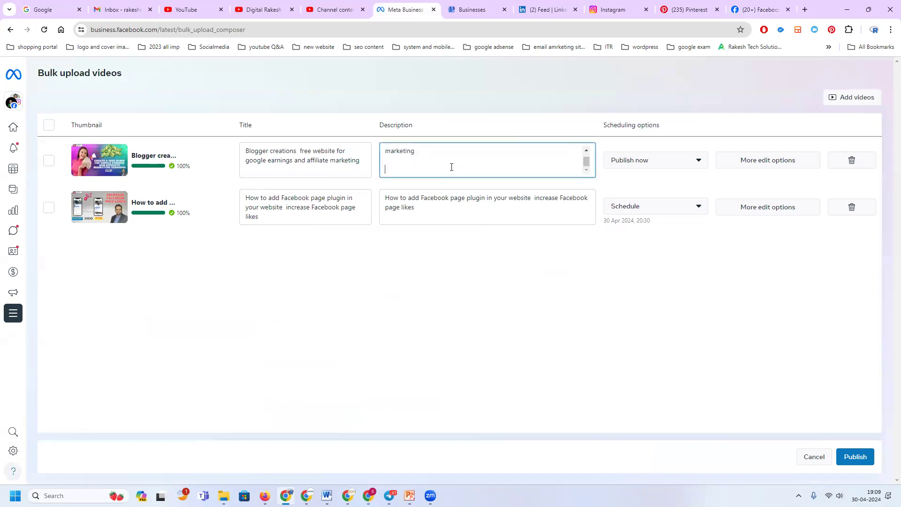
pyautogui.hotkey('ctrl', 'v')
# - Append the same subscribe text to the Facebook page plugin video's description, and publish the bulk upload of both videos
pyautogui.click(419, 206)
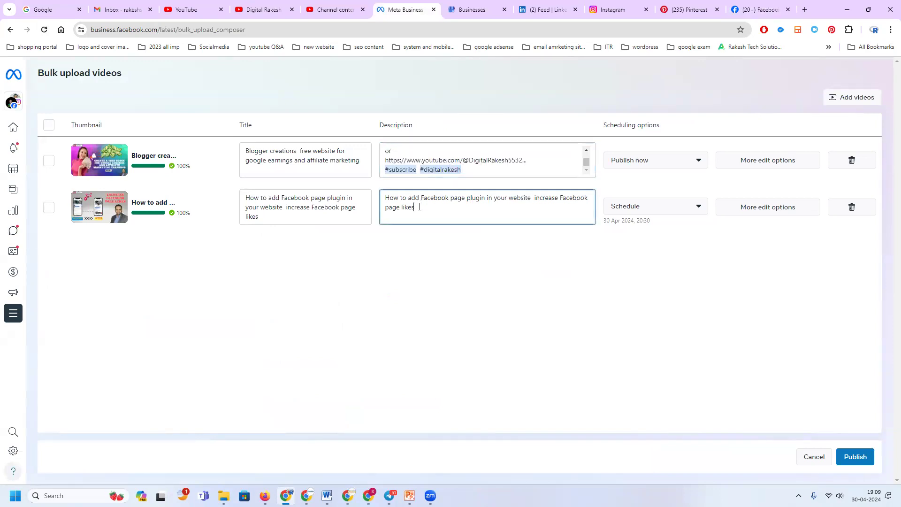
pyautogui.press('Return')
pyautogui.hotkey('ctrl', 'v')
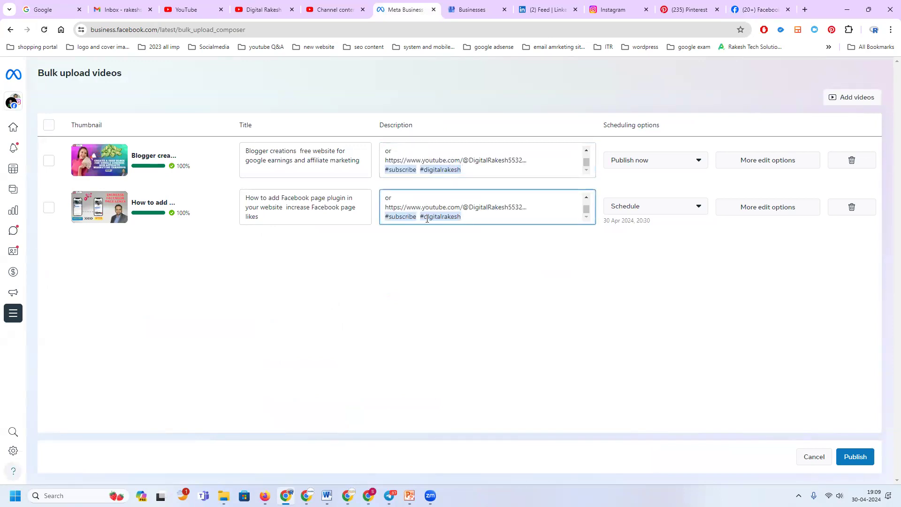
pyautogui.click(853, 458)
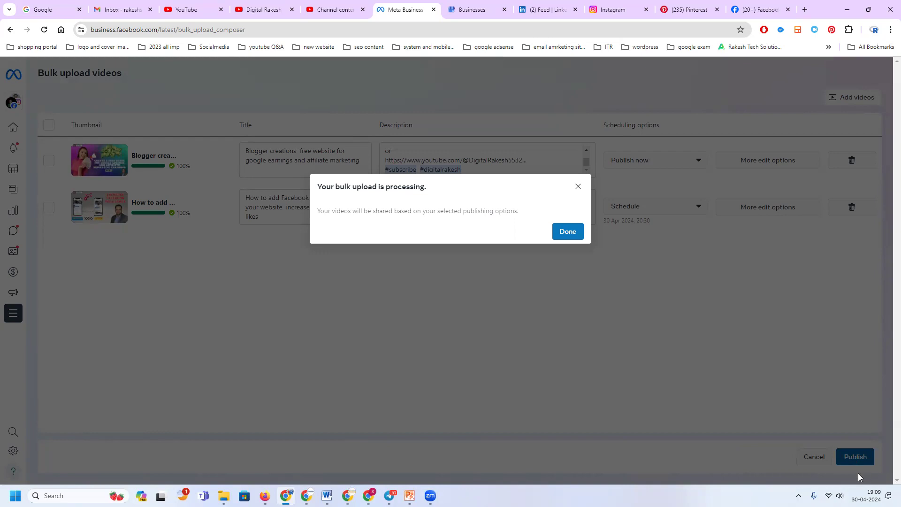
pyautogui.click(567, 231)
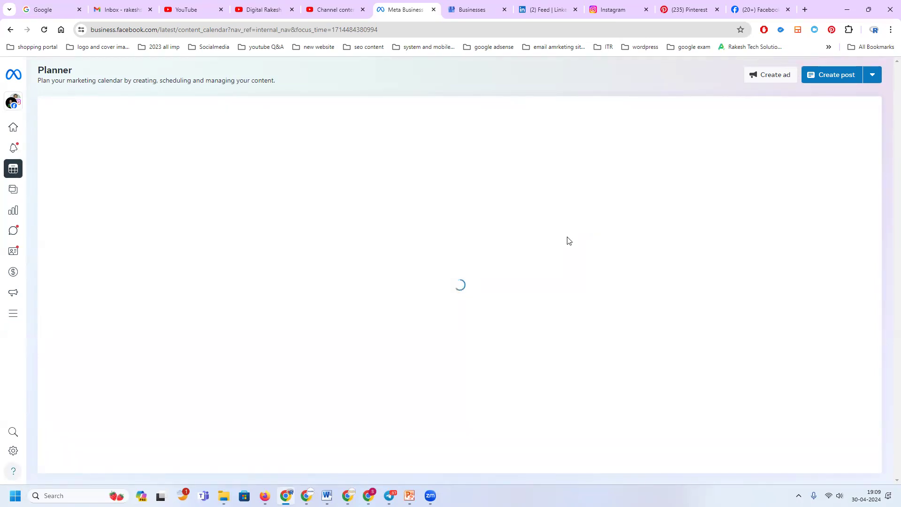
# - Open the page's monetisation overview and review its status, Stars earnings and the eligibility criteria for in-stream ads
pyautogui.click(12, 275)
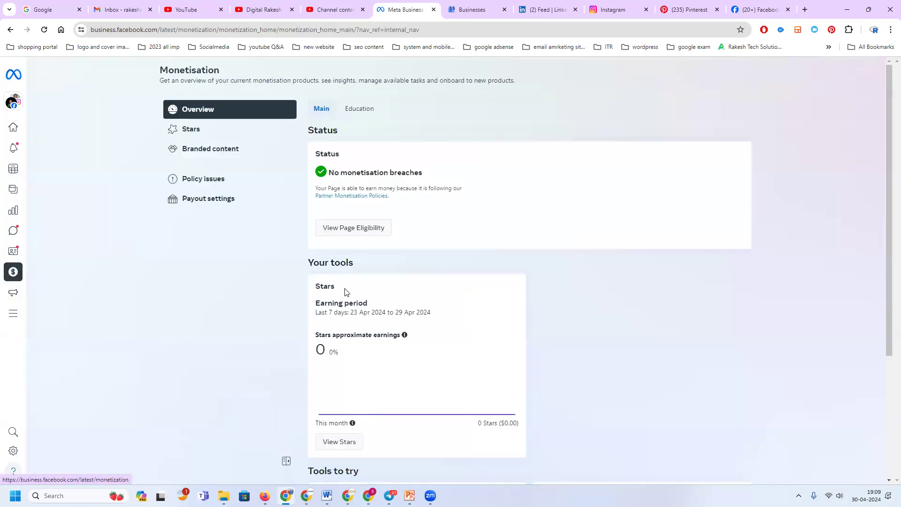
pyautogui.scroll(-4, 344, 292)
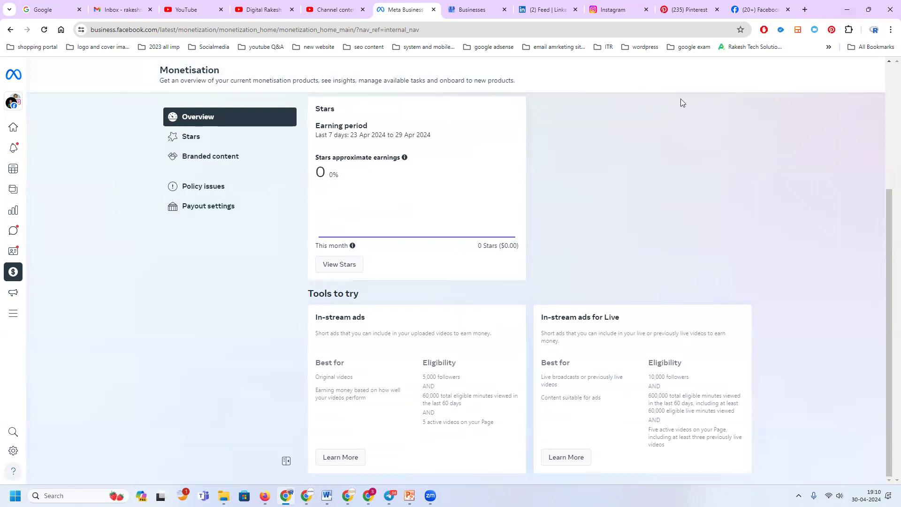
# - Switch to the Facebook page and look through its older posts and reels, then check the YouTube channel's latest videos
pyautogui.click(760, 9)
pyautogui.scroll(-2, 688, 325)
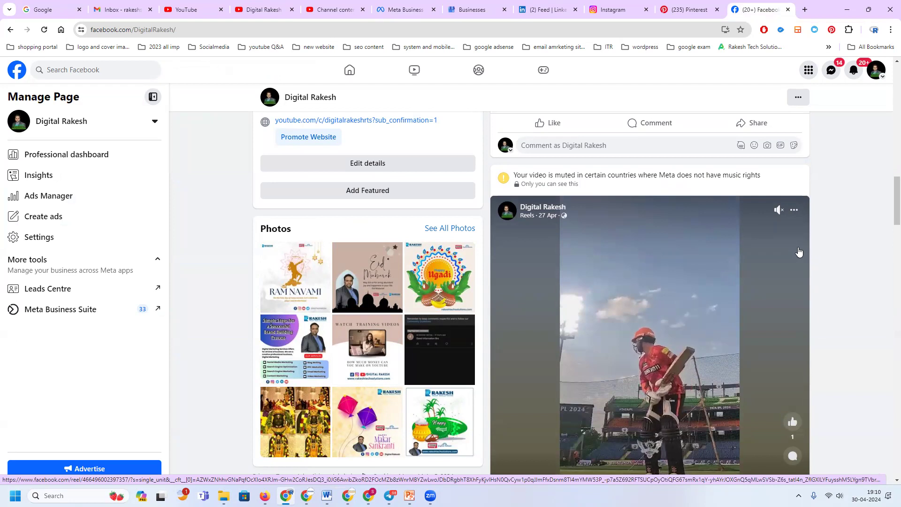
pyautogui.scroll(-15, 799, 252)
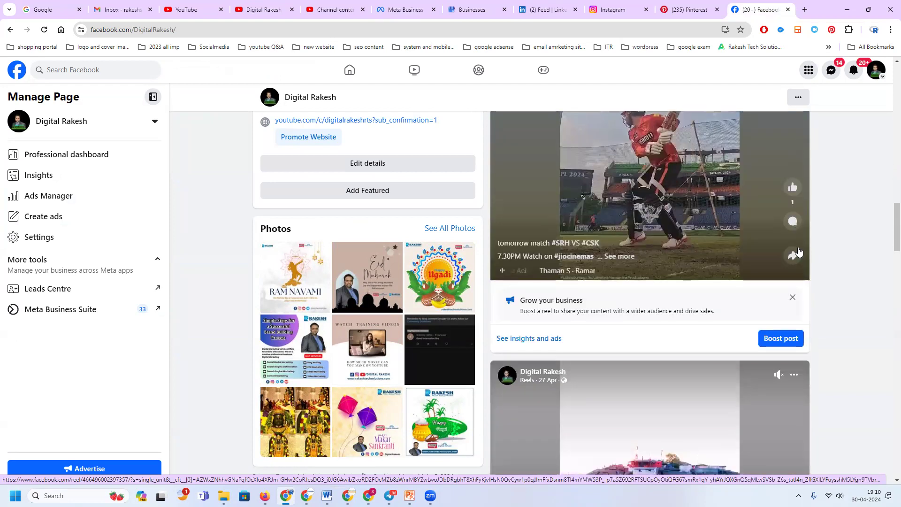
pyautogui.scroll(-8, 799, 252)
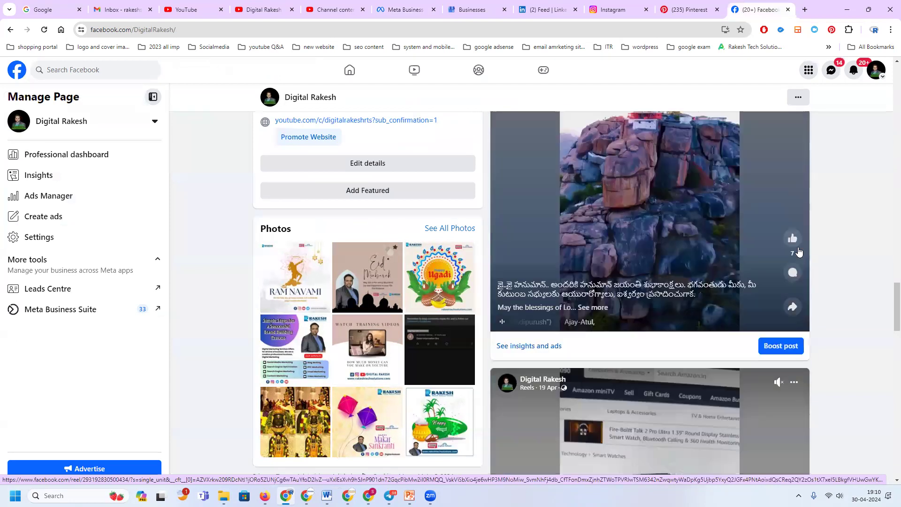
pyautogui.scroll(-8, 799, 253)
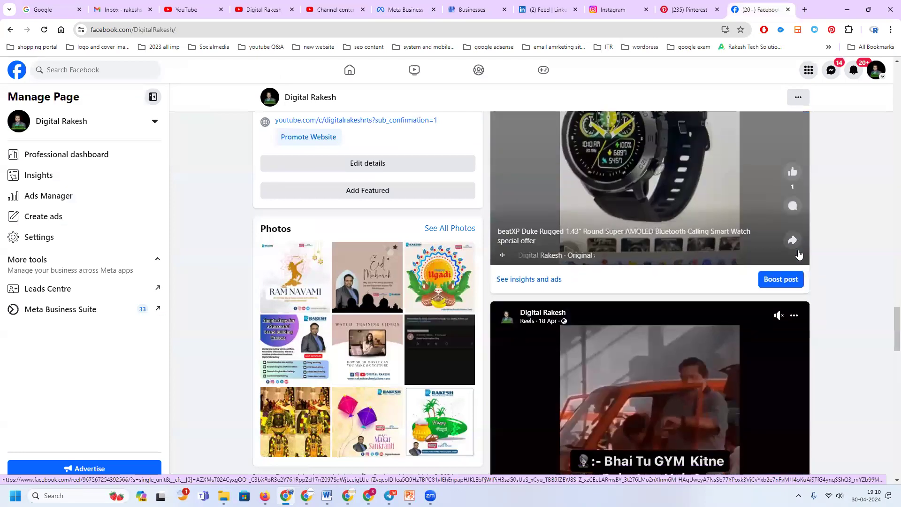
pyautogui.scroll(-4, 833, 238)
pyautogui.scroll(-3, 833, 238)
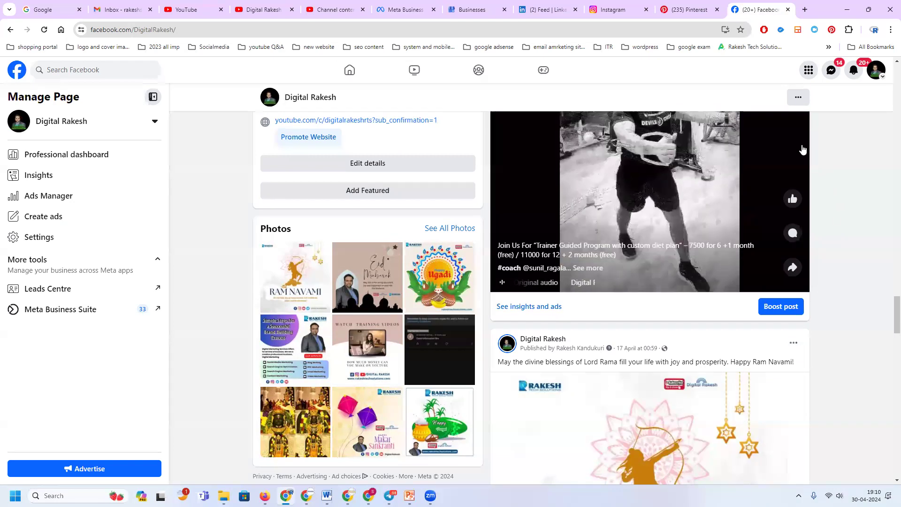
pyautogui.click(266, 6)
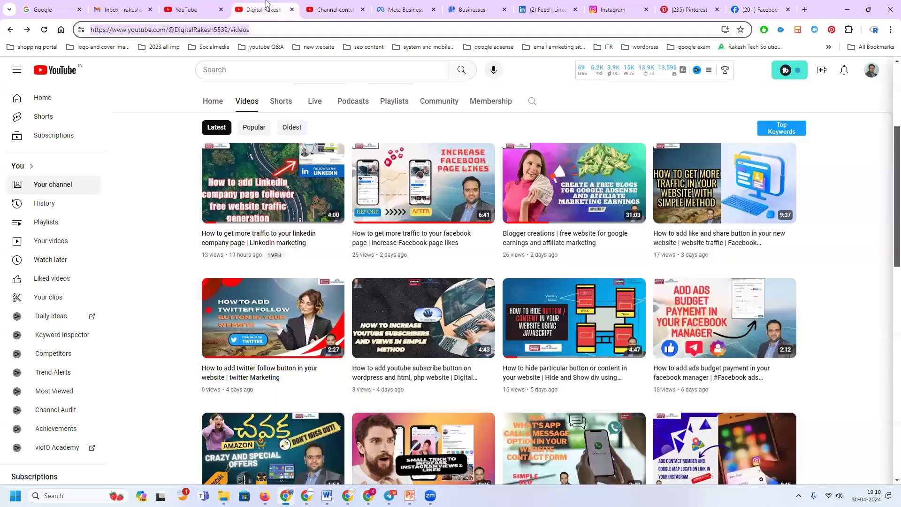